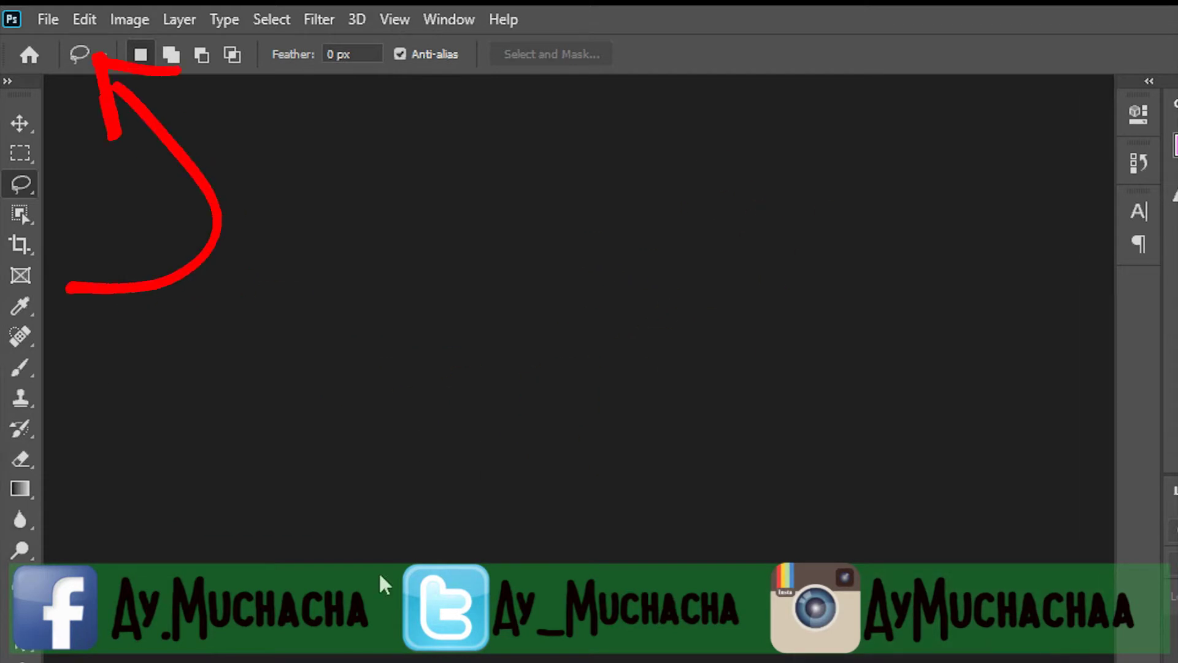
Open the File menu to start opening the face-swap photos
left_click(48, 19)
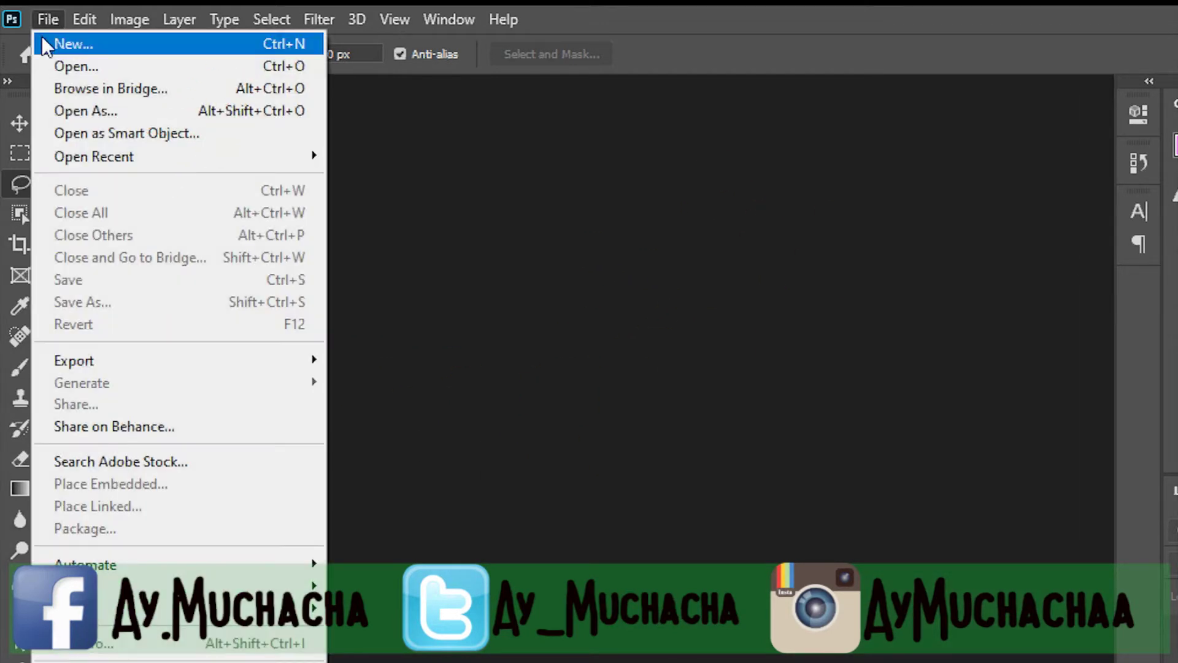
Open the Justin and Nick photos, return to Justin's tab, and select the Lasso tool
left_click(72, 65)
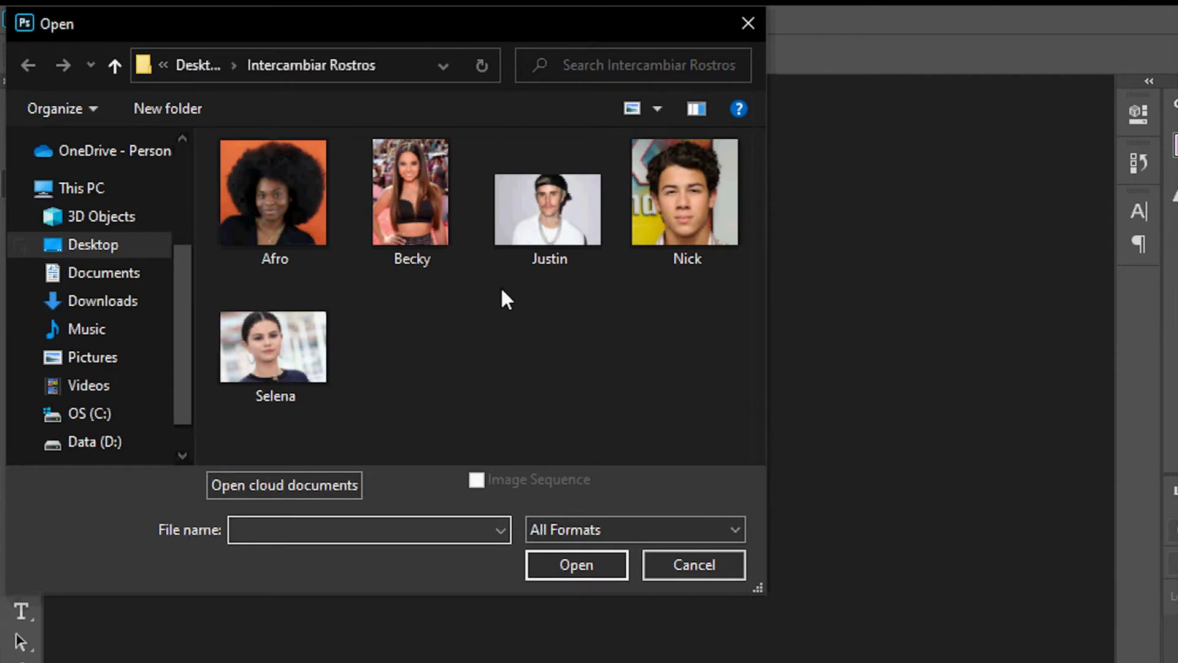
left_click_drag(496, 276, 718, 197)
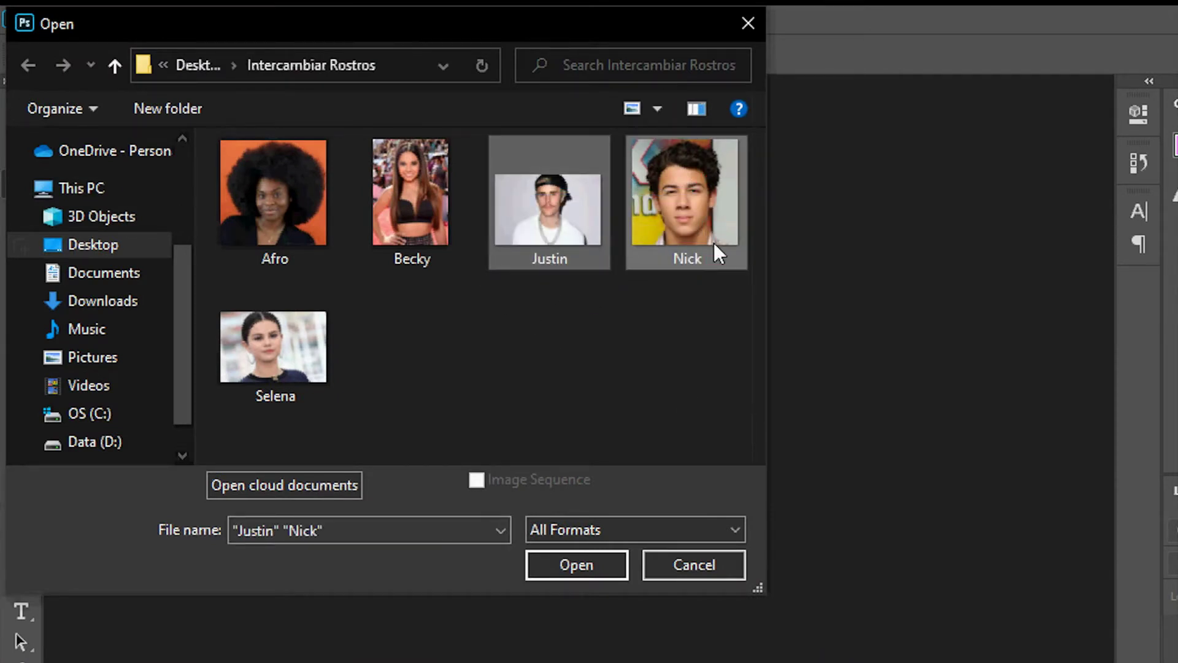
left_click(573, 555)
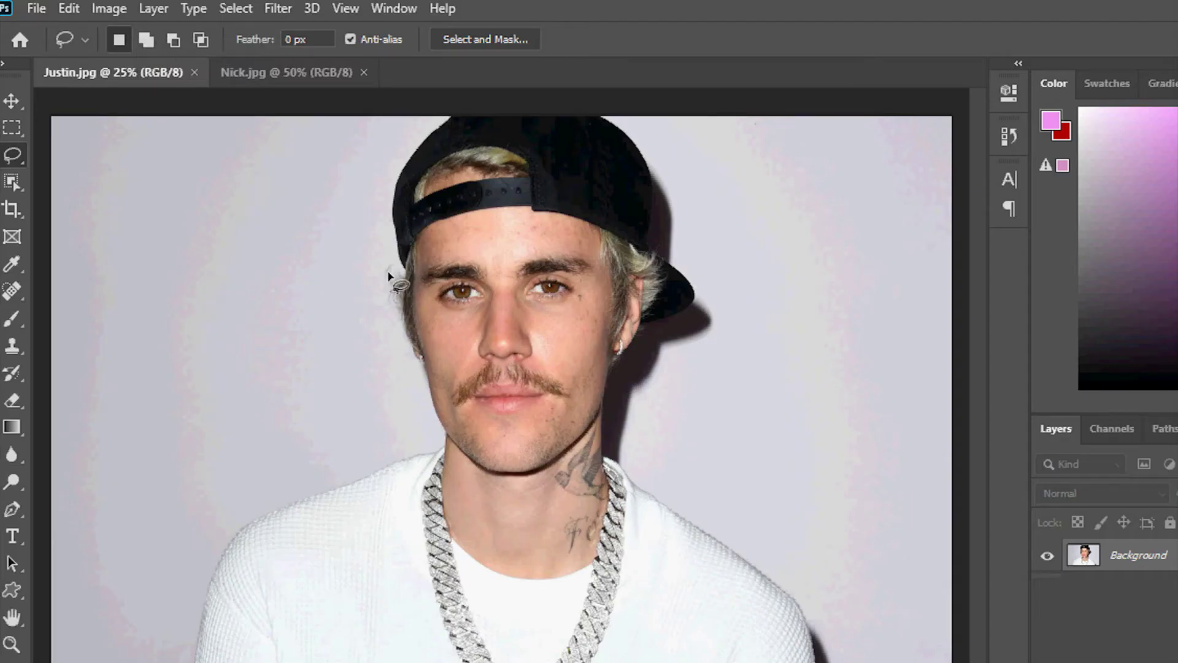
left_click(252, 72)
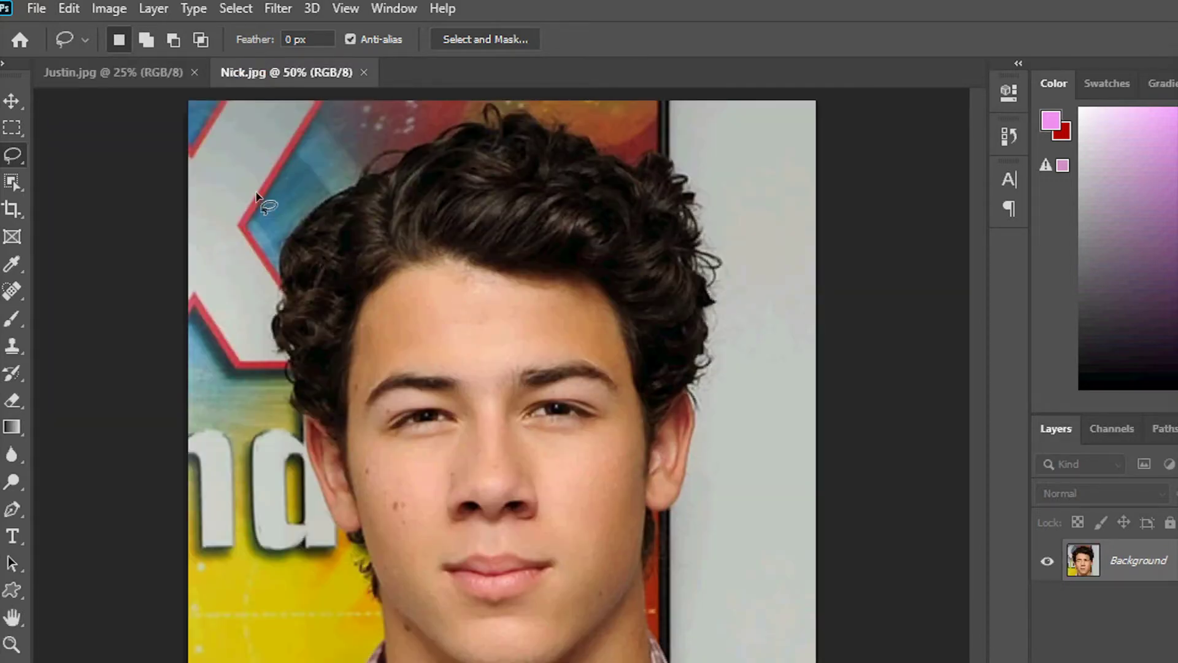
left_click(103, 76)
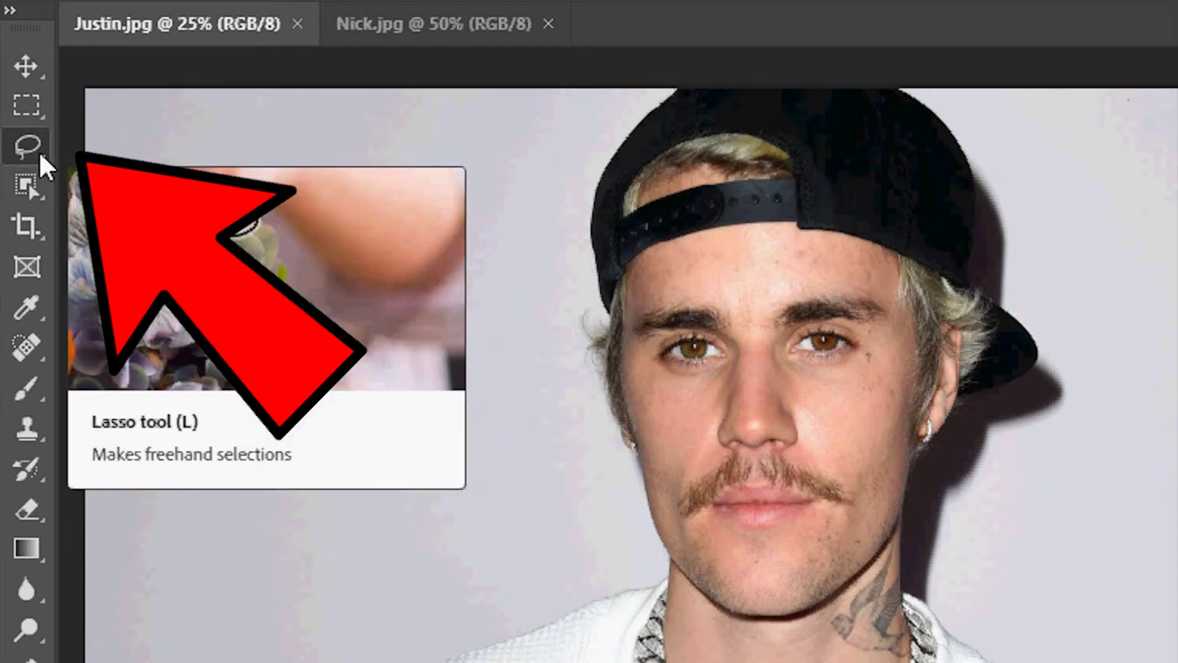
left_click(39, 151)
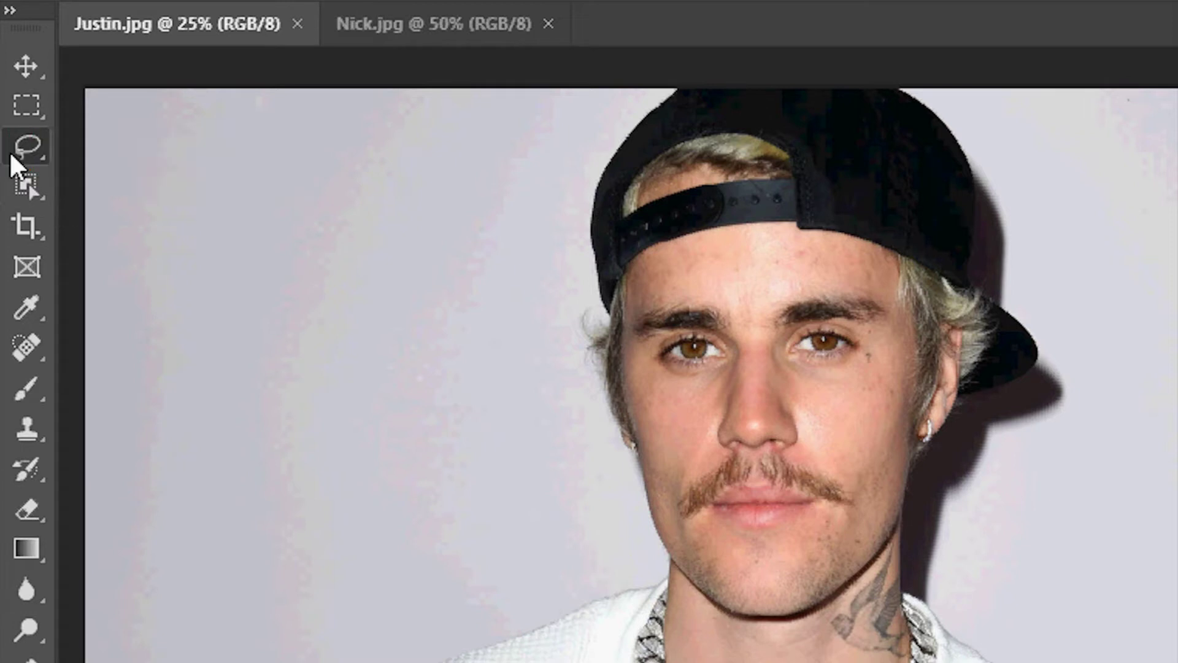
left_click(40, 151)
Lasso around Justin's eyes, nose and mouth and copy the selection
left_click_drag(39, 150, 175, 146)
mouse_move(655, 292)
left_mouse_down()
mouse_move(669, 314)
mouse_move(718, 230)
mouse_move(676, 439)
mouse_move(502, 459)
mouse_move(466, 447)
mouse_move(452, 307)
mouse_move(429, 237)
mouse_move(447, 210)
mouse_move(478, 206)
left_mouse_up()
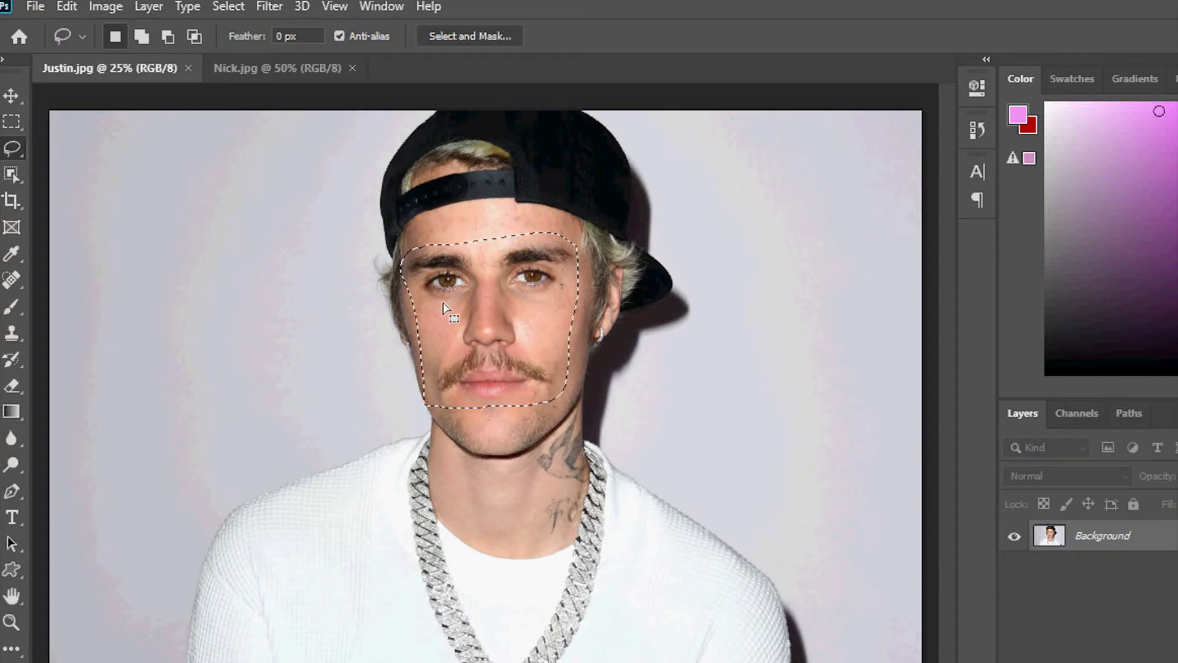
key("ctrl+c")
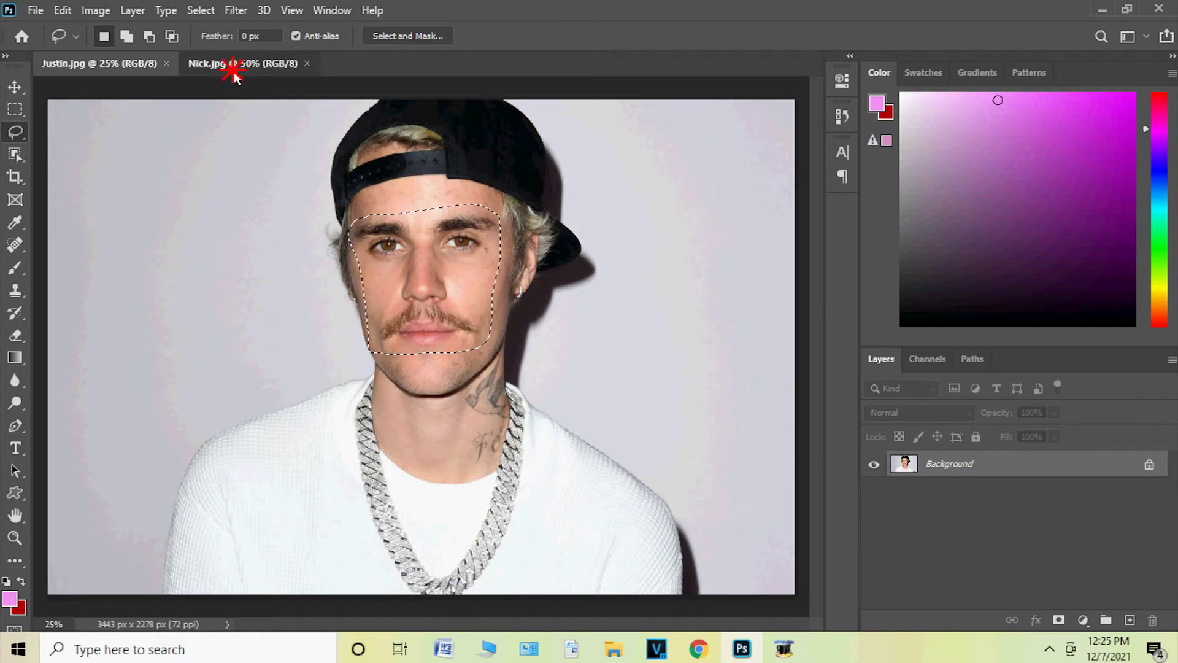
Unlock Nick's background as Layer 0 and paste Justin's copied face onto it
left_click(233, 66)
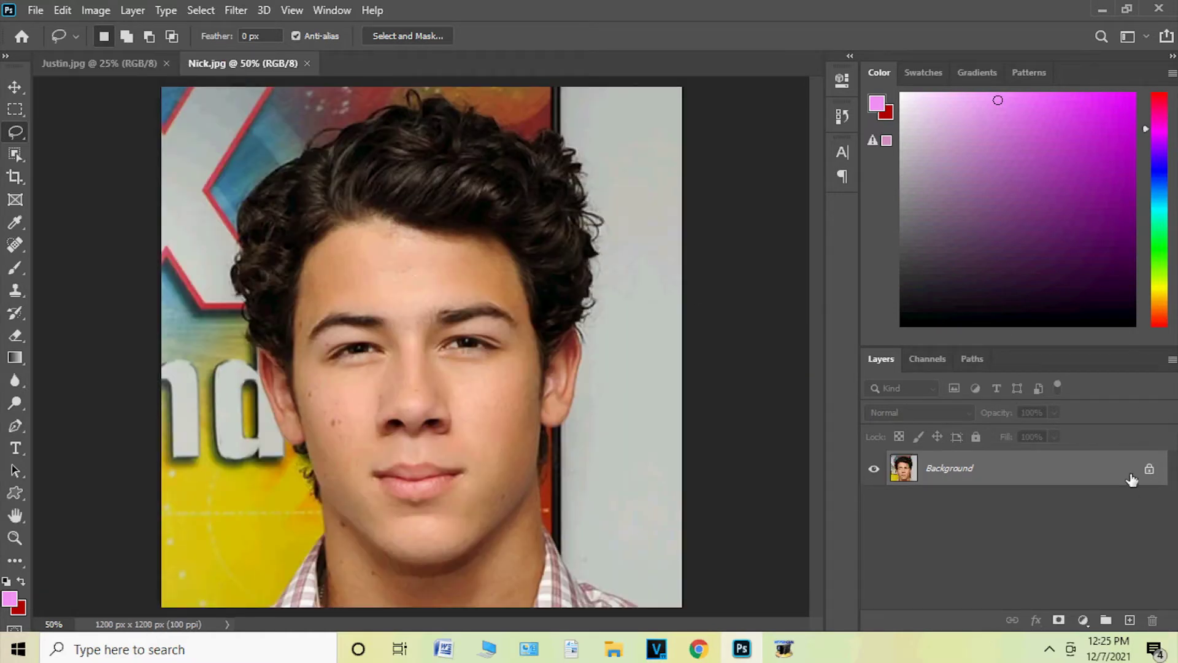
left_click(1149, 470)
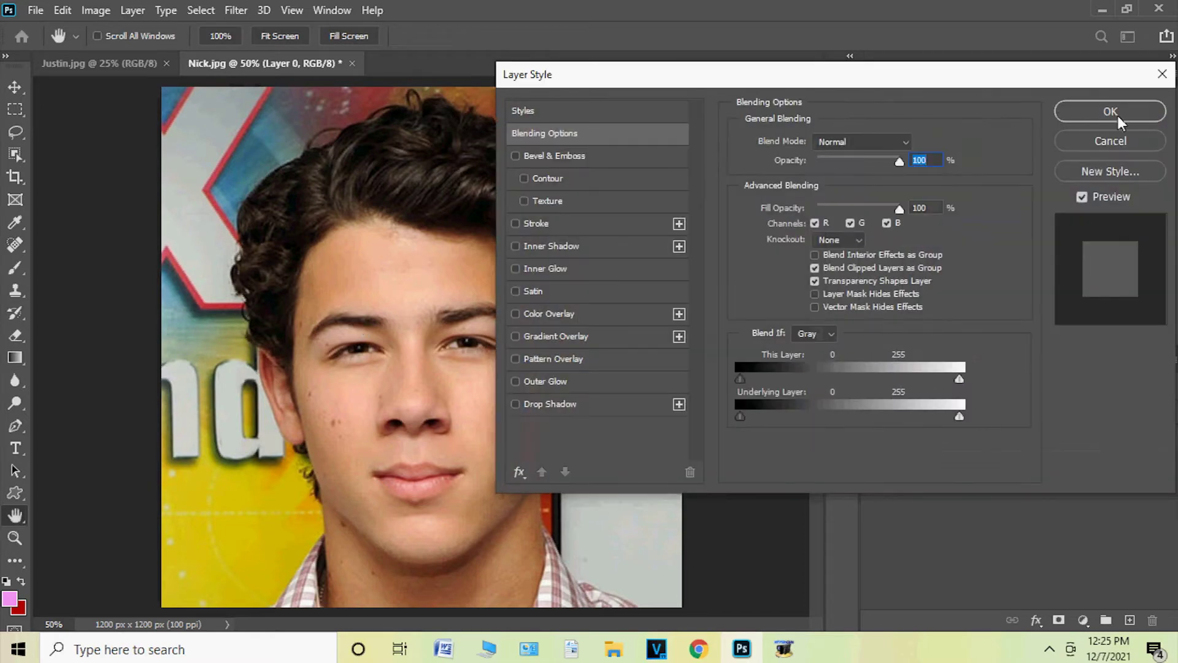
left_click(1162, 73)
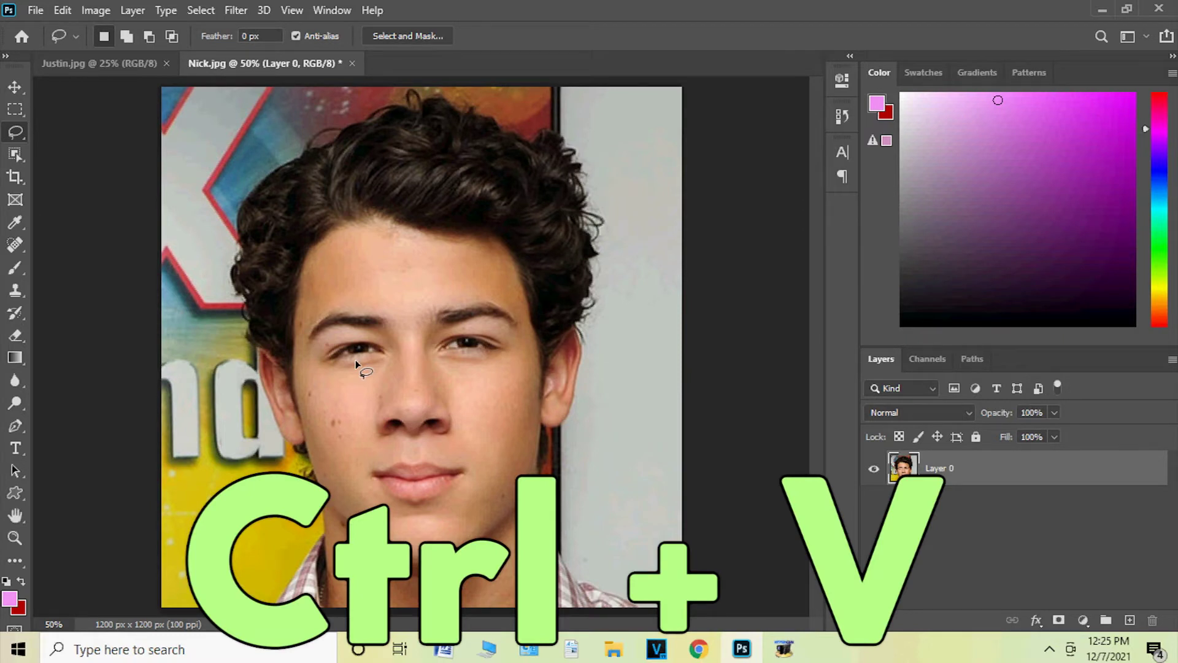
key("ctrl+v")
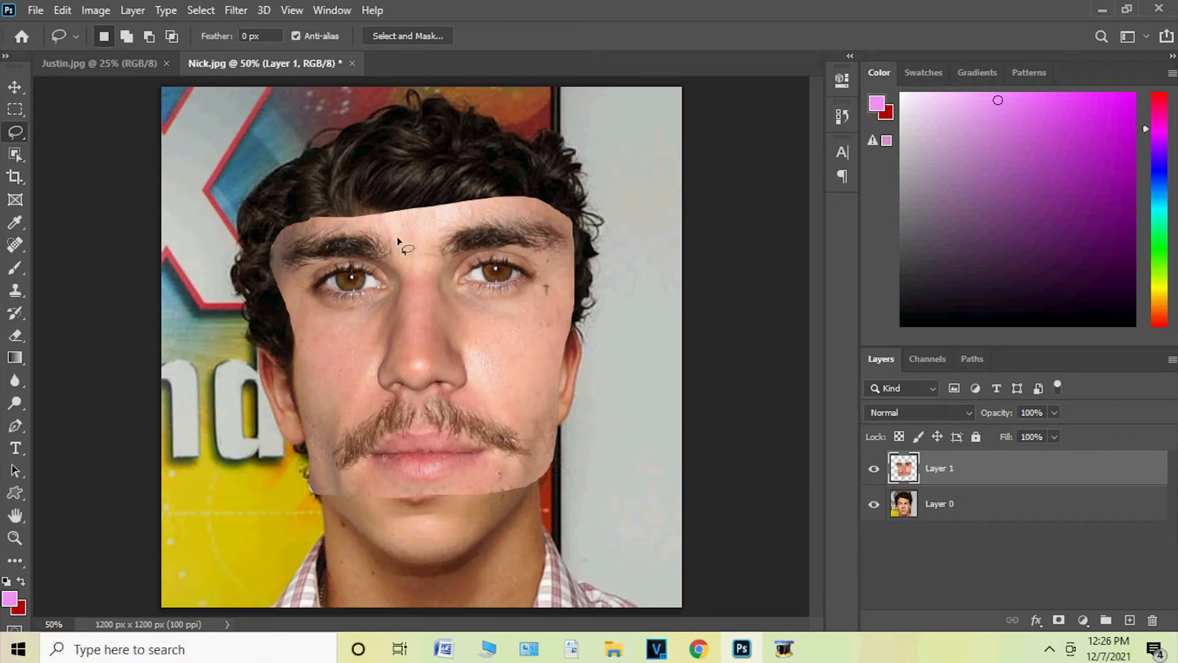
left_click(63, 9)
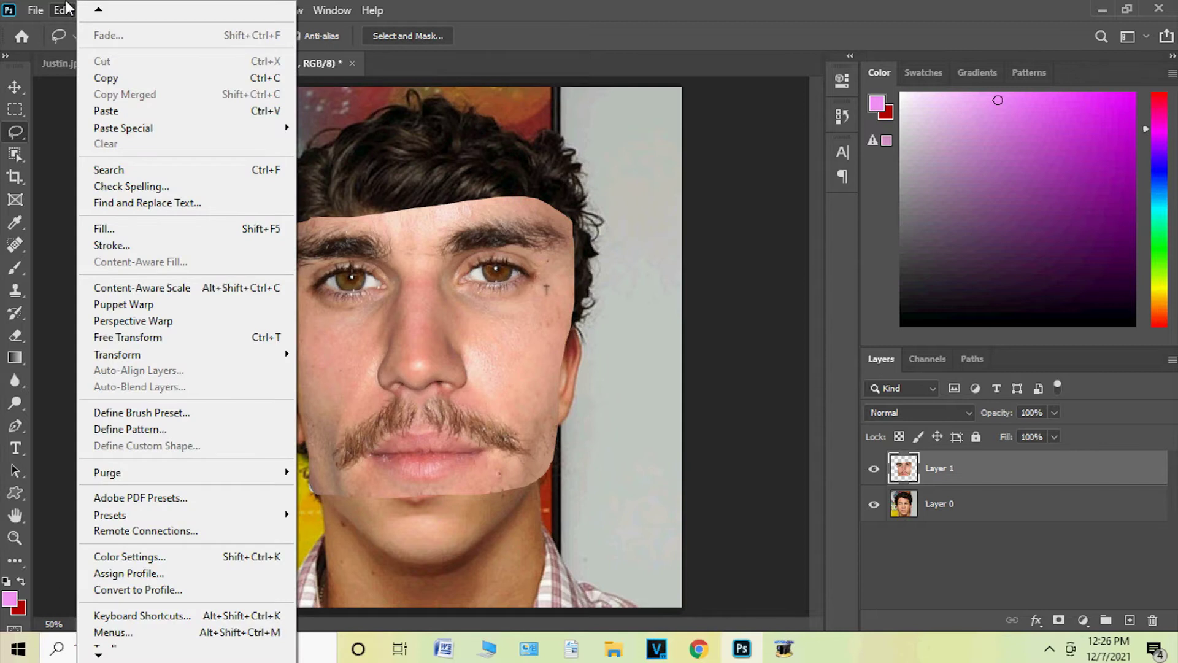
Free Transform Justin's pasted face to about 75% and align it over Nick's features
left_click(163, 338)
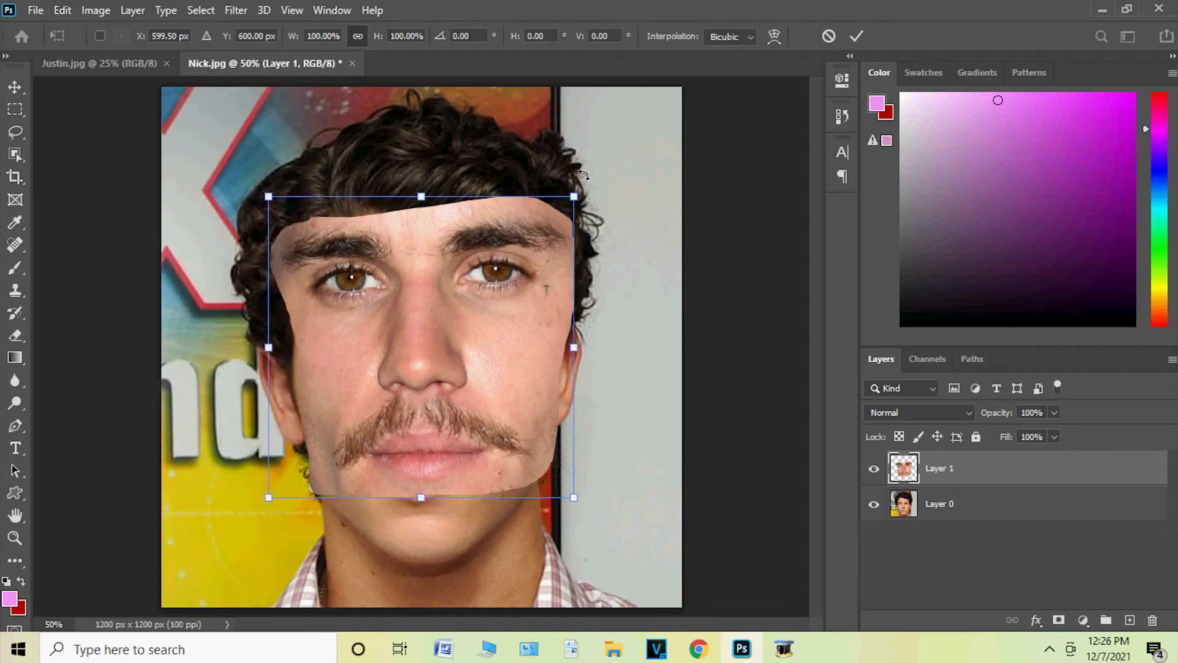
left_click_drag(574, 197, 479, 288)
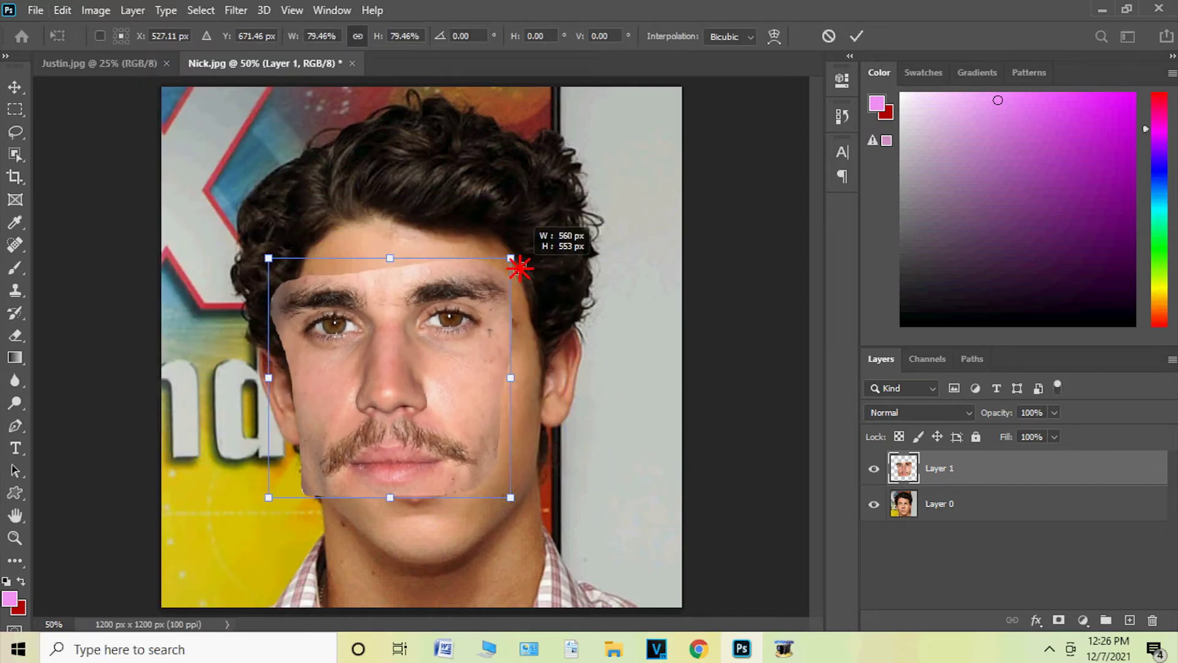
mouse_move(375, 319)
left_mouse_down()
mouse_move(415, 332)
mouse_move(401, 325)
left_mouse_up()
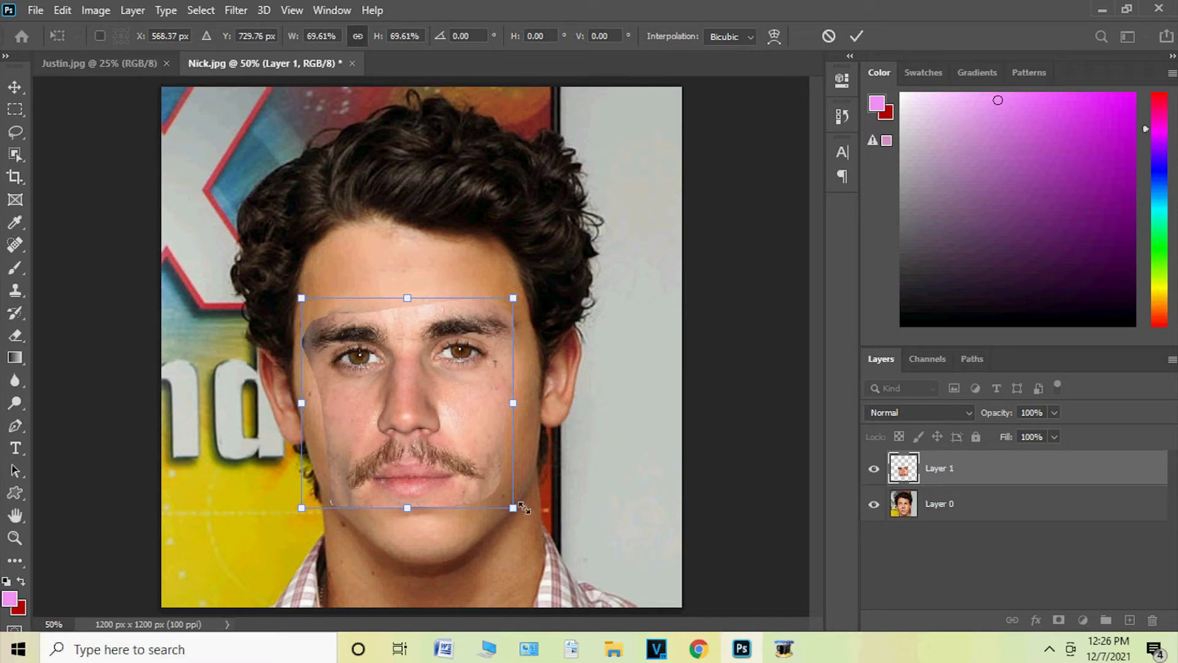
left_click_drag(513, 508, 531, 523)
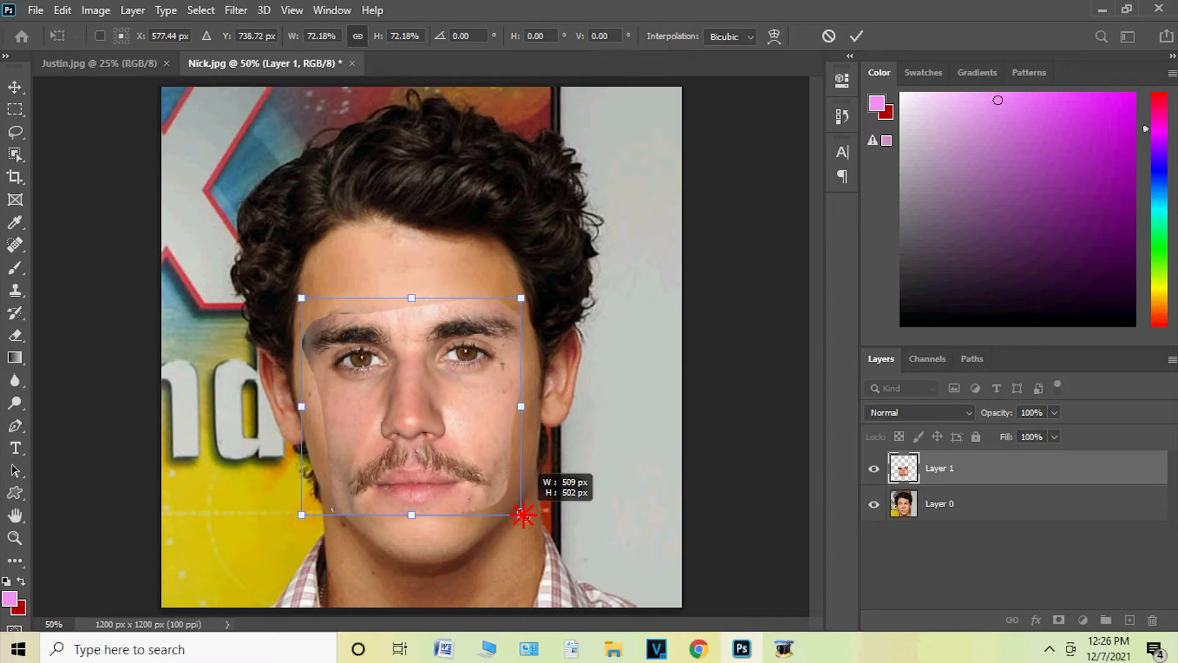
left_click_drag(434, 416, 433, 410)
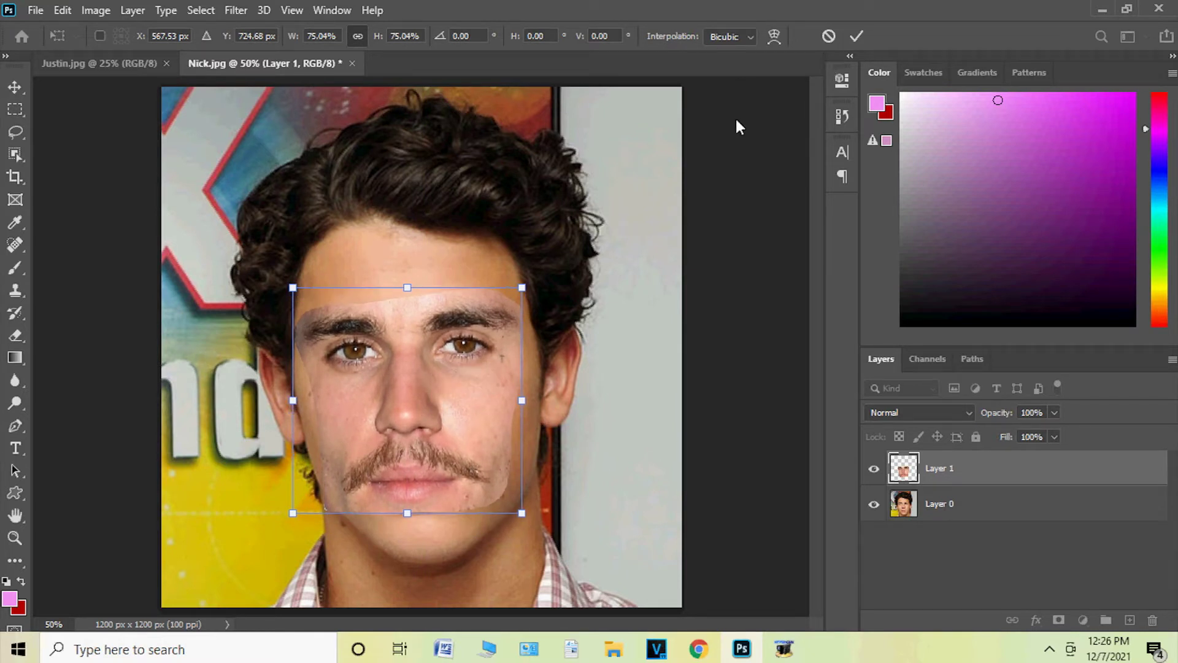
Commit the transform and erase the patch's lower corners by the chin and jaw
left_click(855, 37)
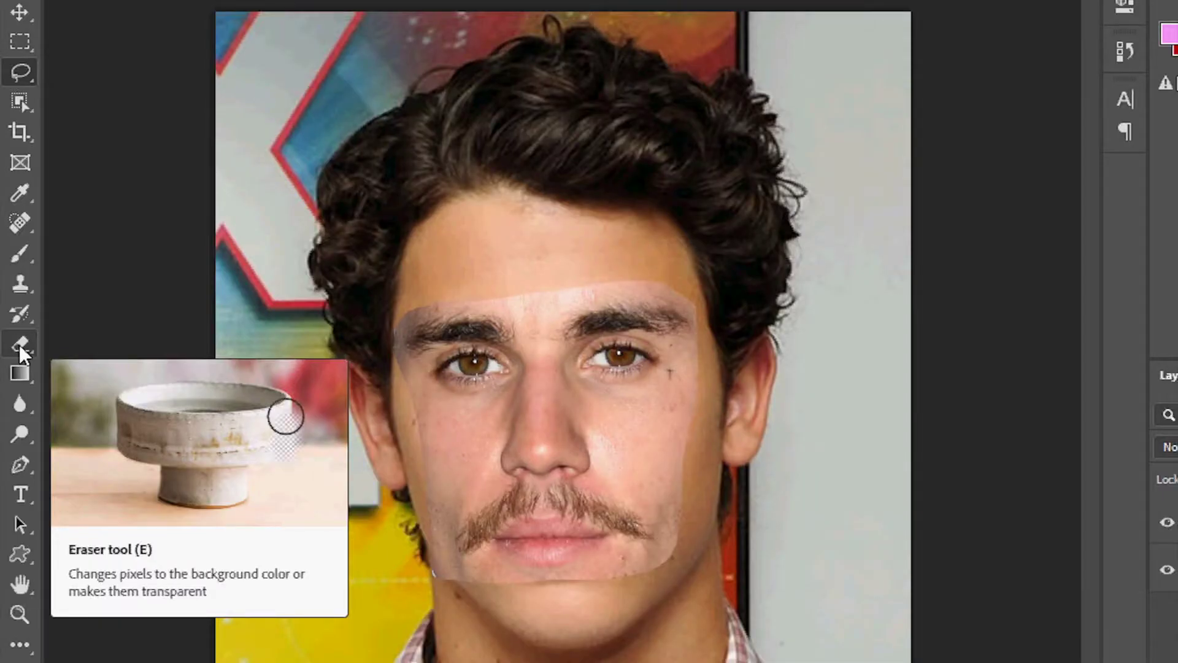
left_click(20, 344)
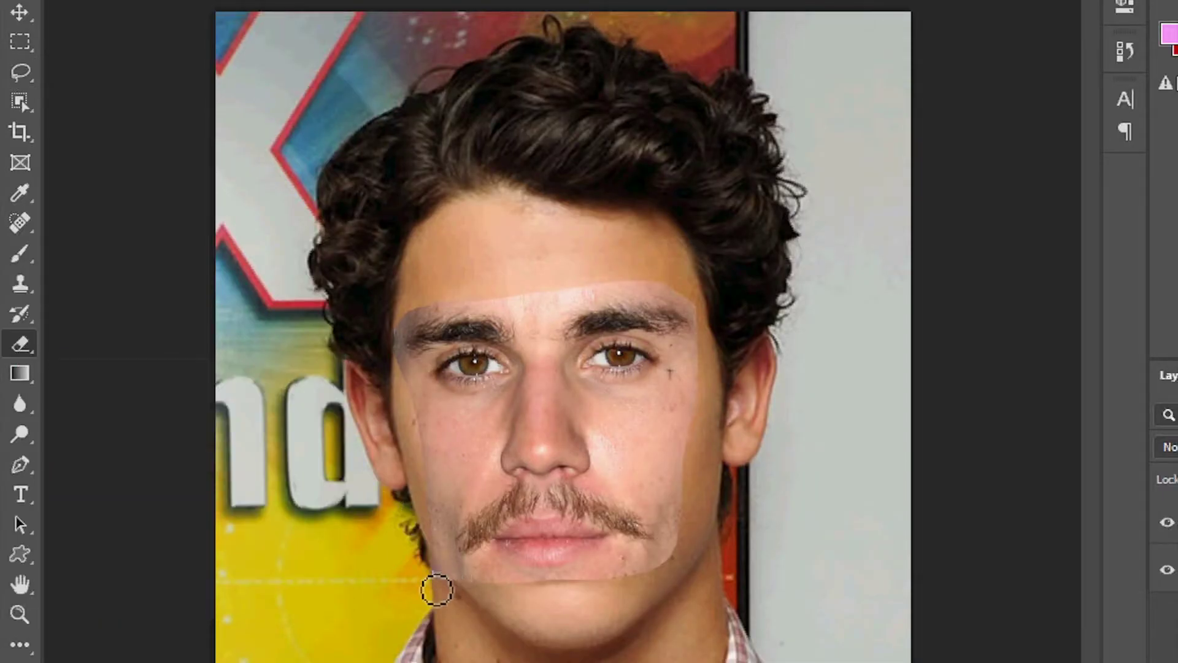
left_click(436, 576)
left_click_drag(435, 575, 484, 583)
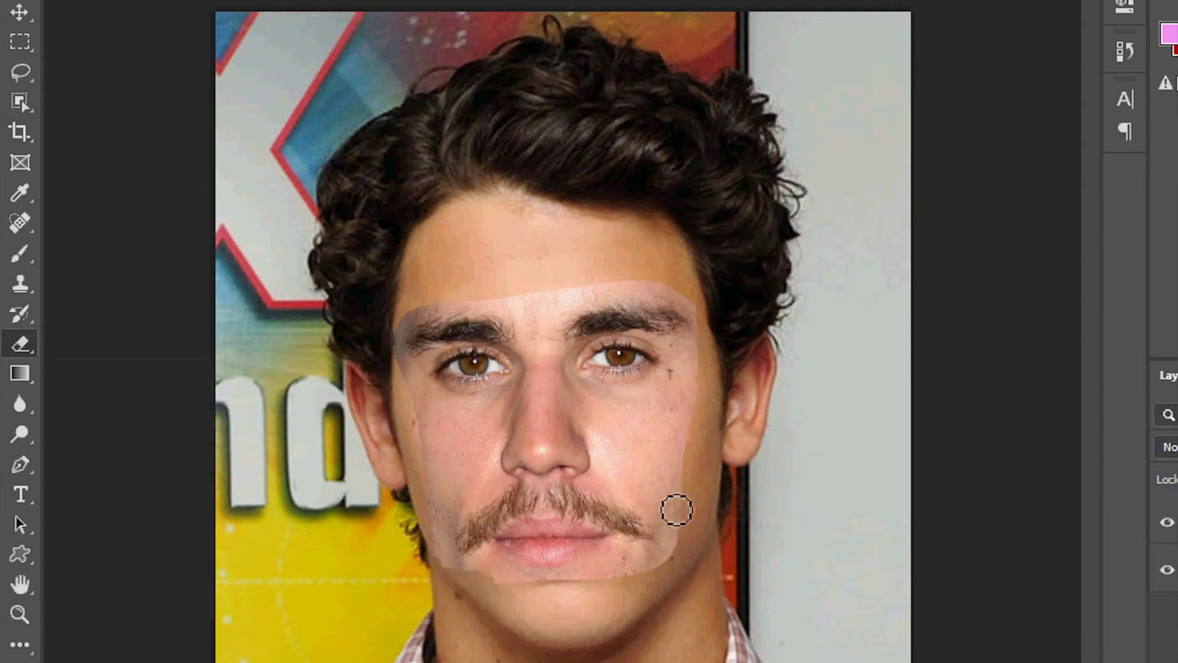
left_click(679, 515)
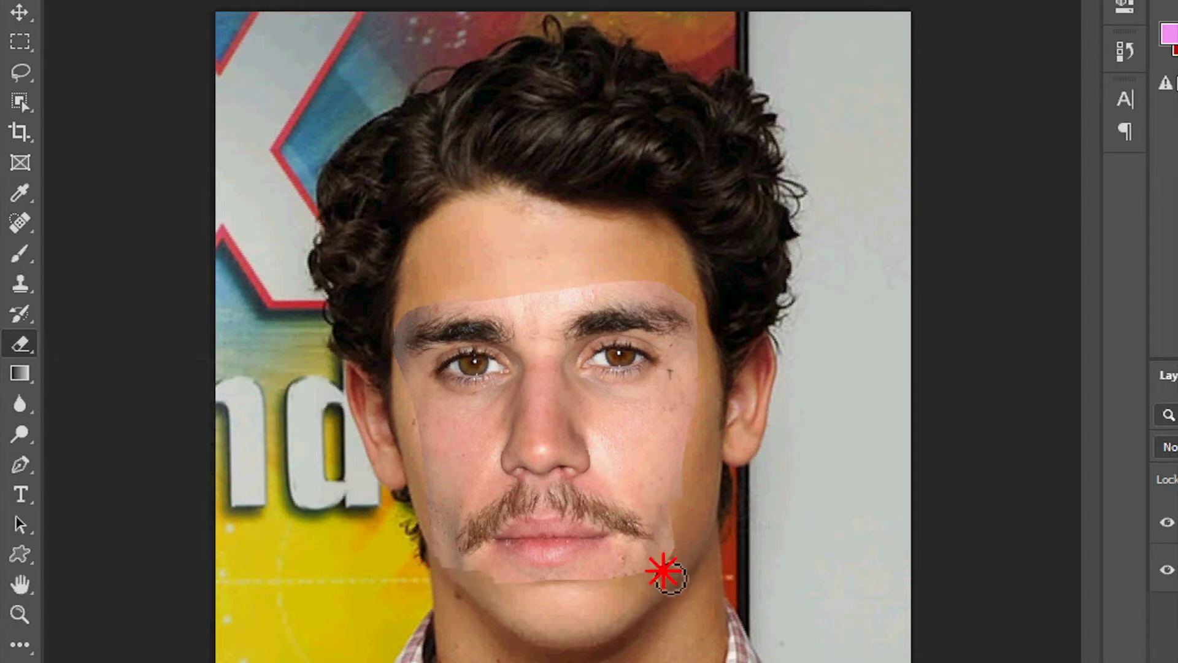
left_click_drag(679, 515, 621, 587)
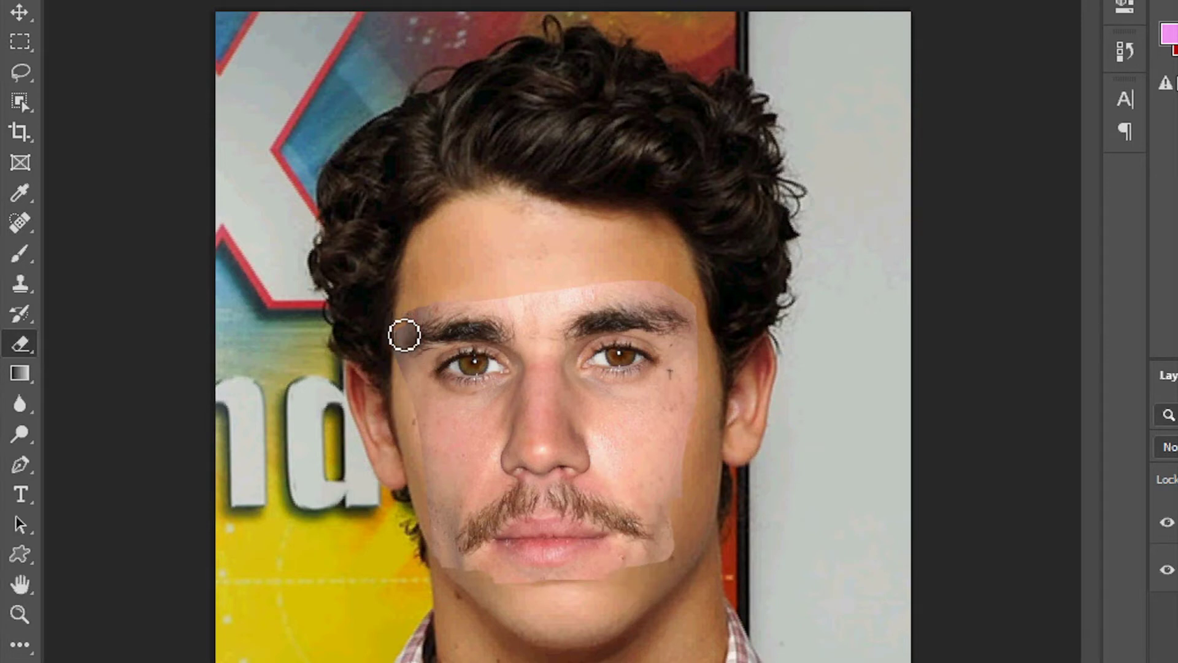
Erase the patch edges by the eyebrow, temple, mustache and cheek, then load its outline
left_click(396, 334)
left_click_drag(401, 340, 401, 353)
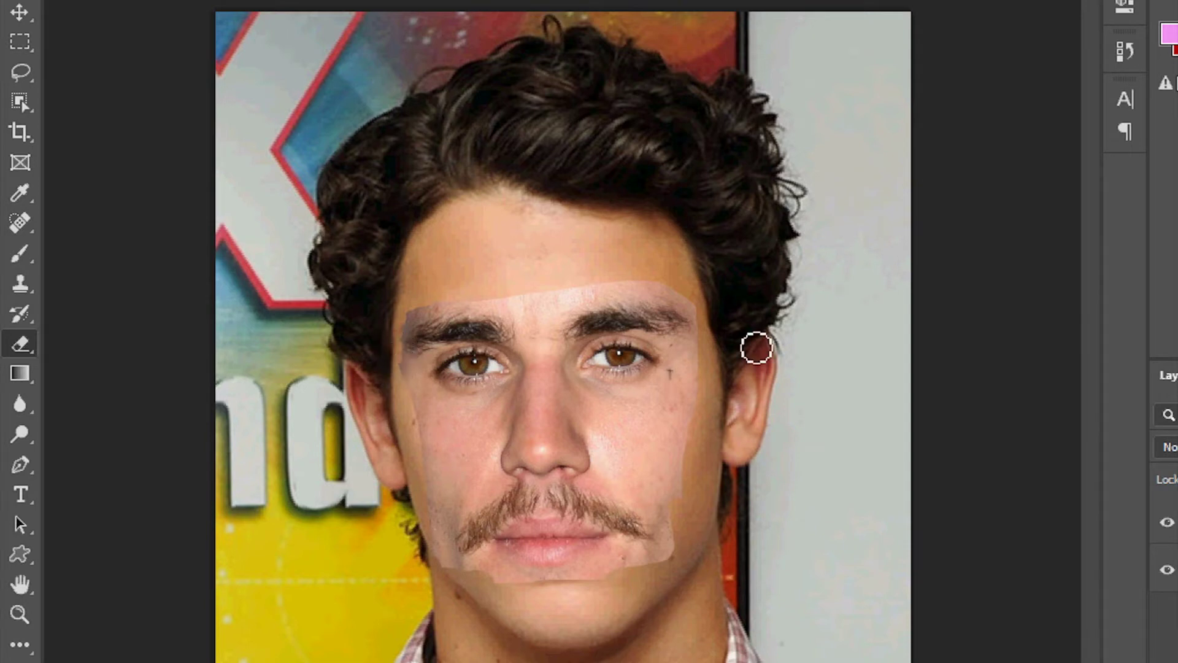
left_click(689, 303)
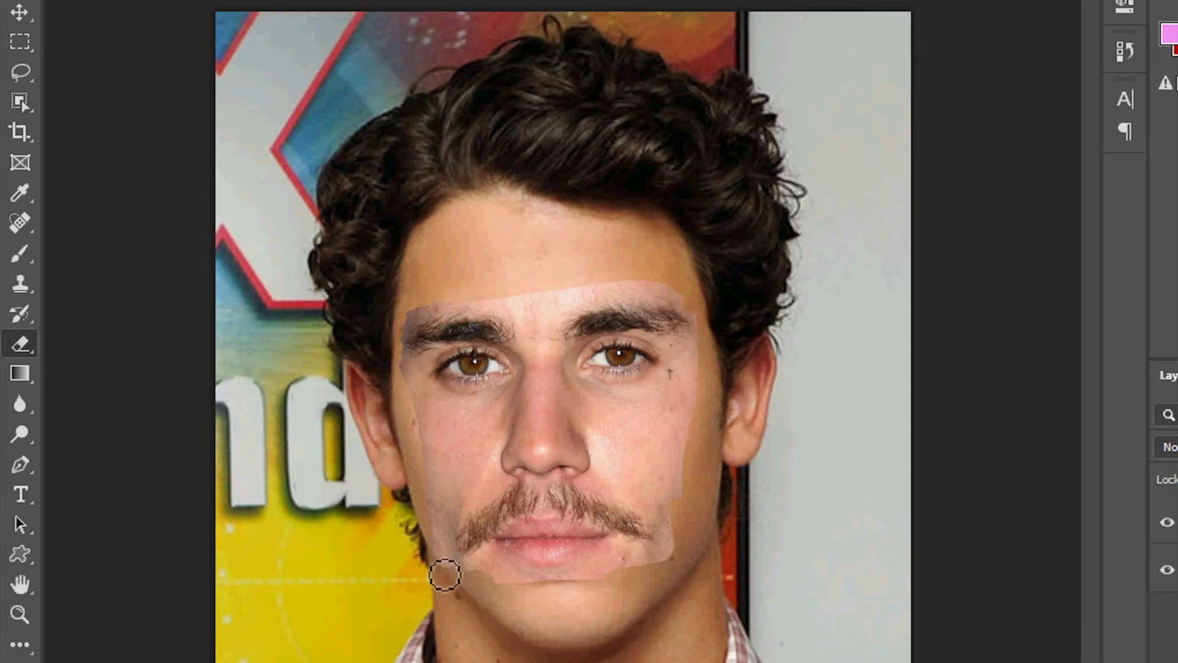
left_click_drag(434, 546, 429, 511)
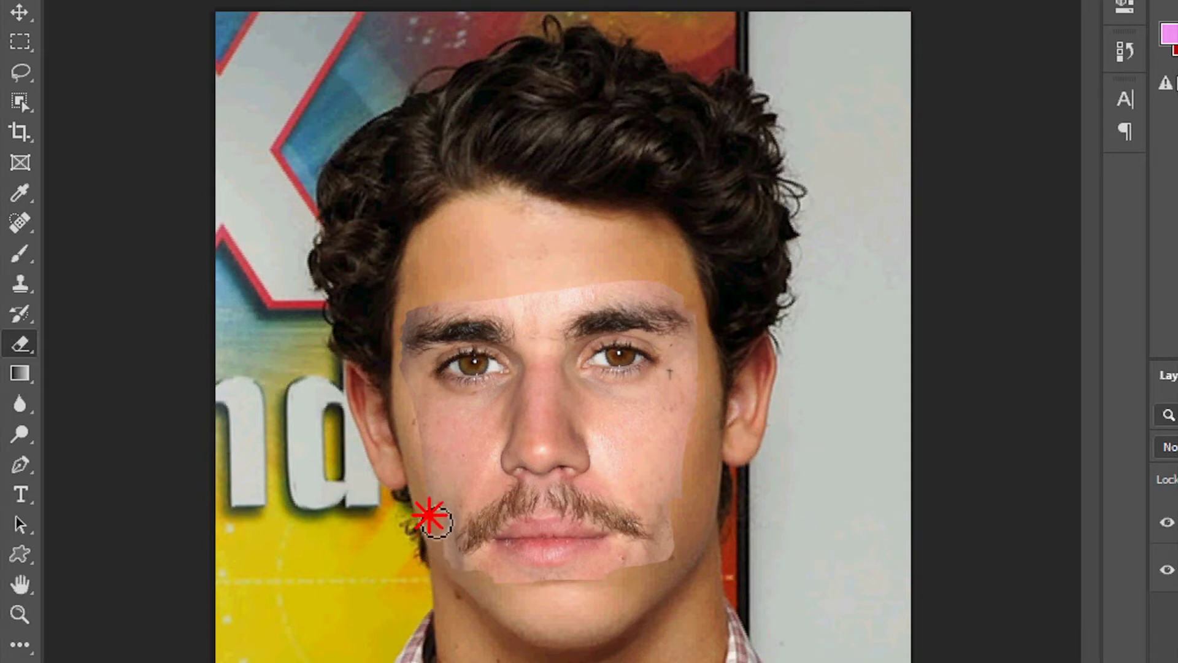
left_click_drag(701, 457, 687, 510)
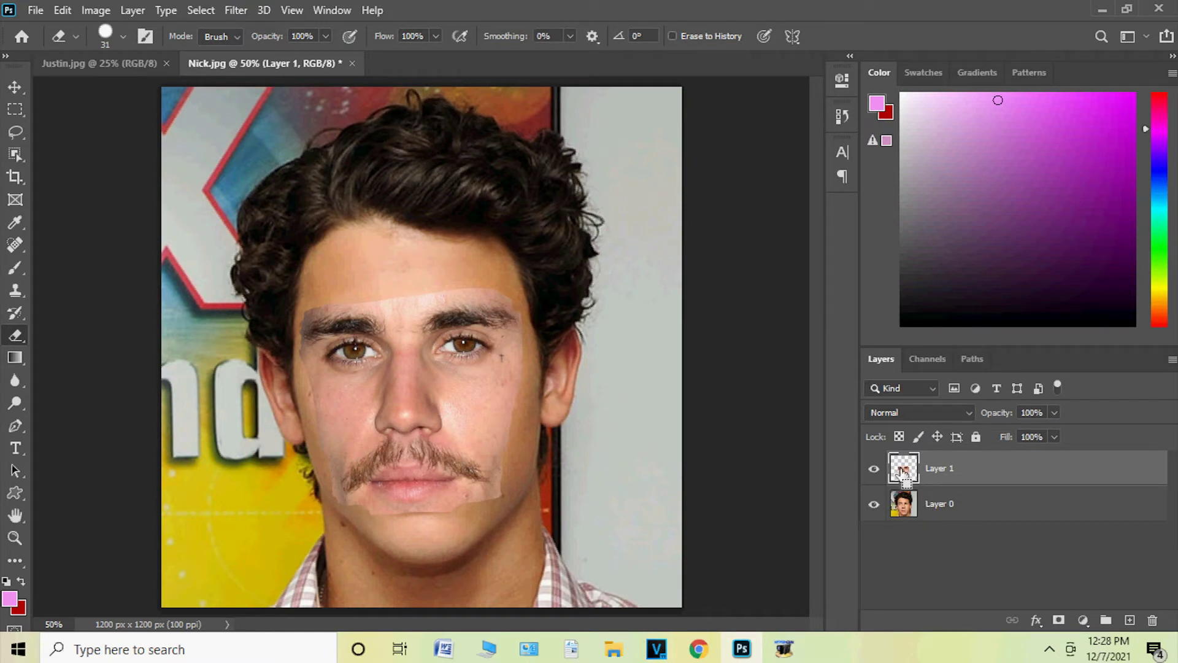
left_click(902, 471, "ctrl")
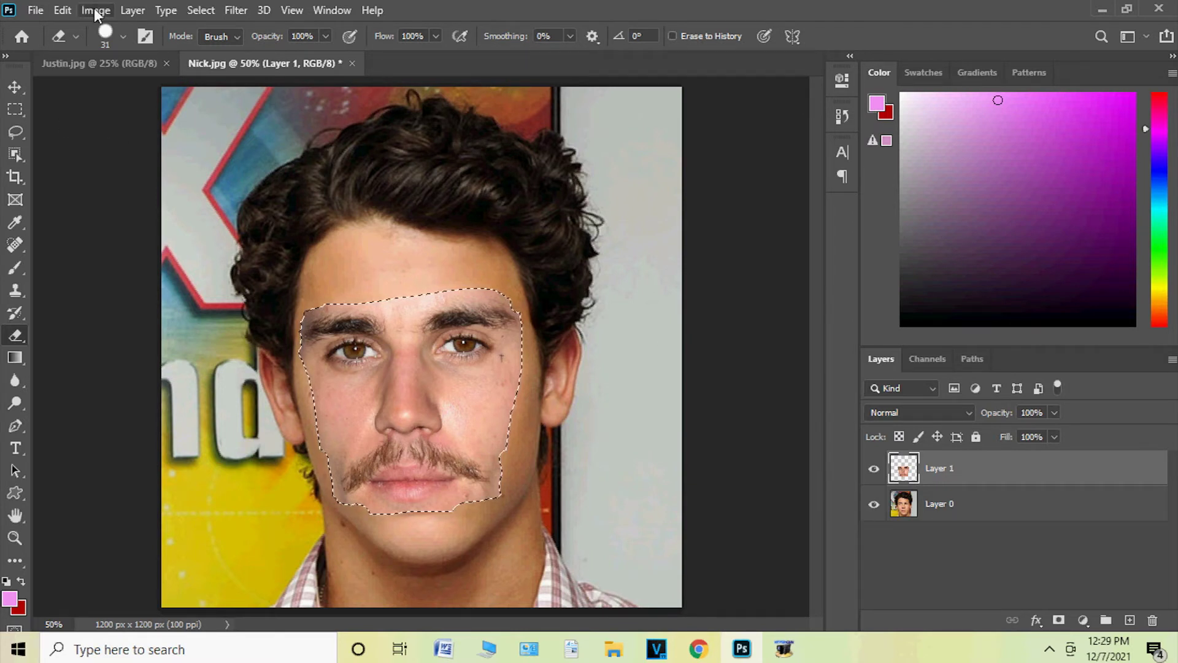
Match Color the face using Nick.jpg's Layer 0 as the source
left_click(96, 11)
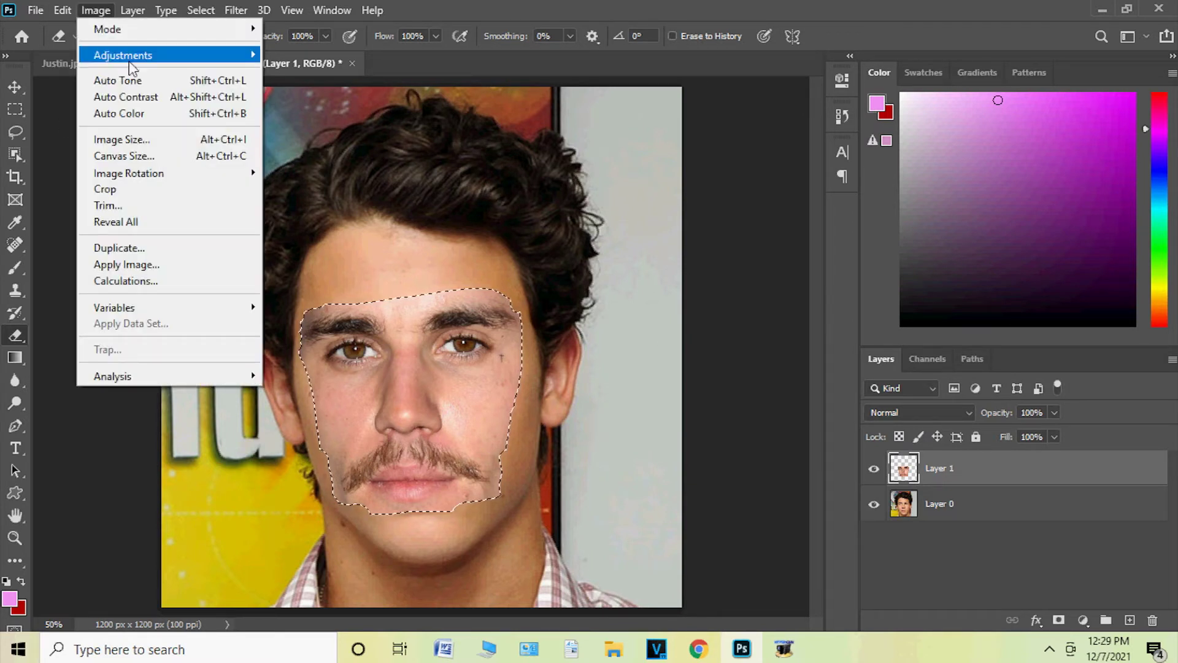
mouse_move(124, 55)
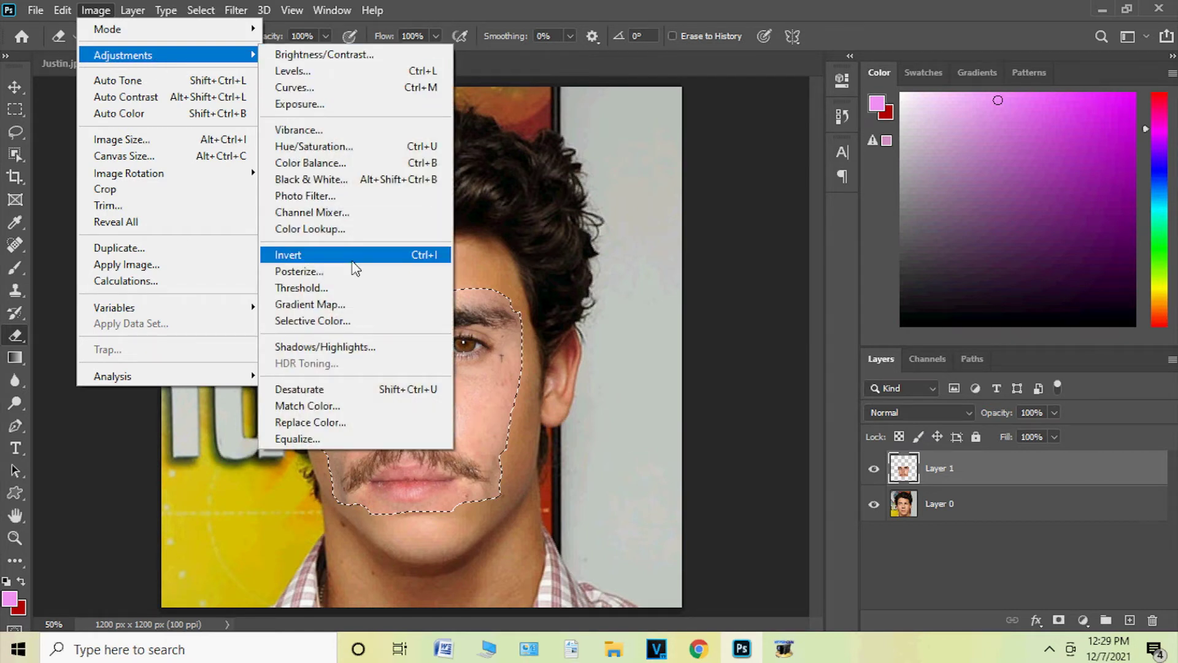
left_click(367, 409)
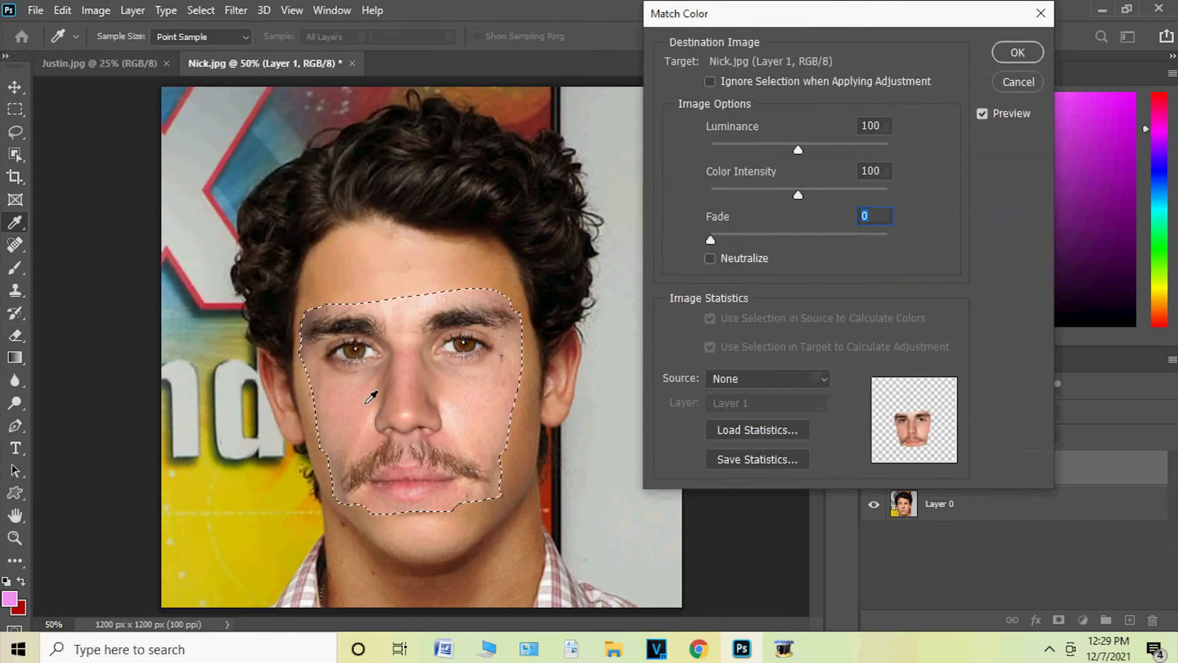
left_click(816, 380)
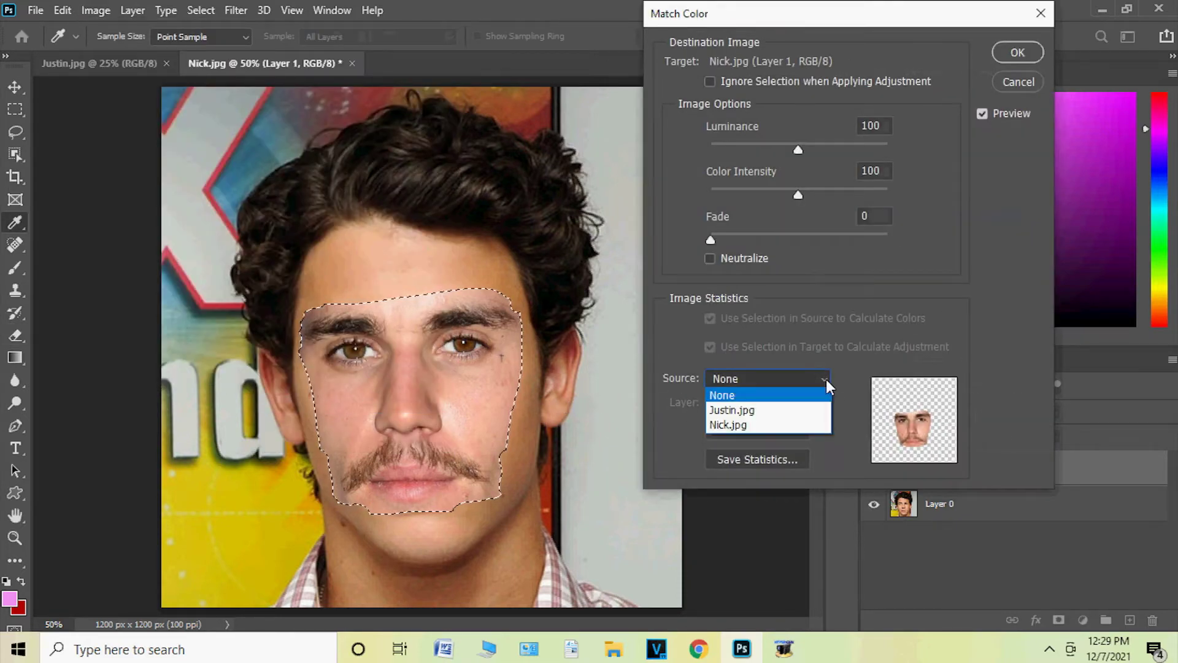
left_click(751, 426)
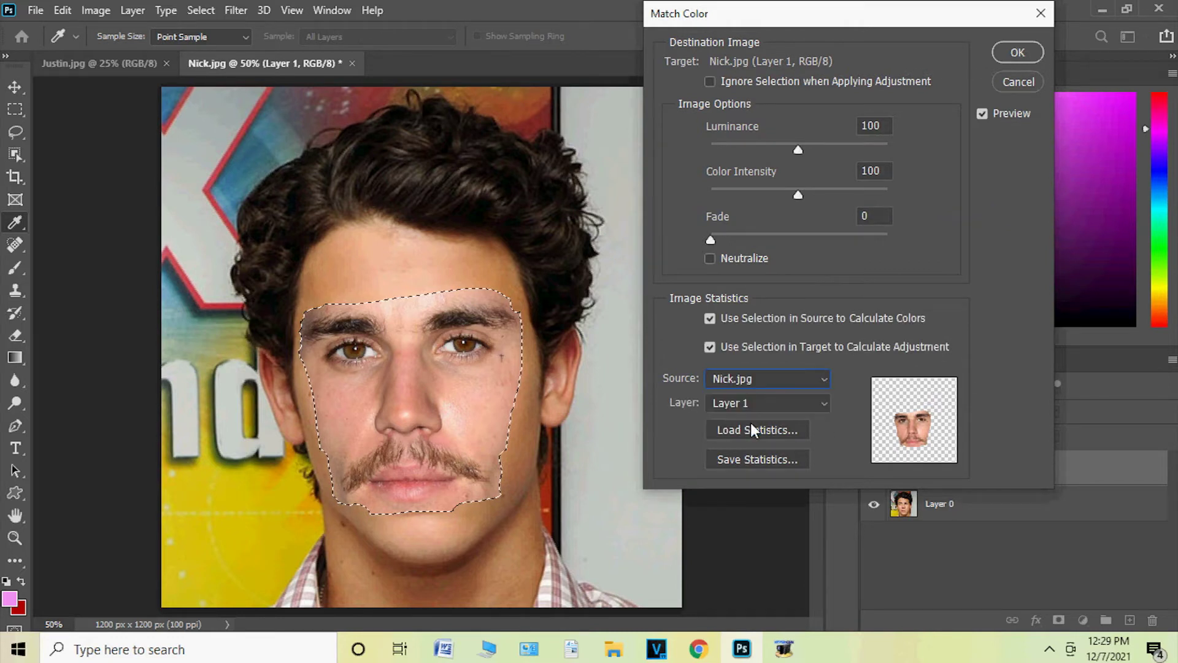
left_click(826, 405)
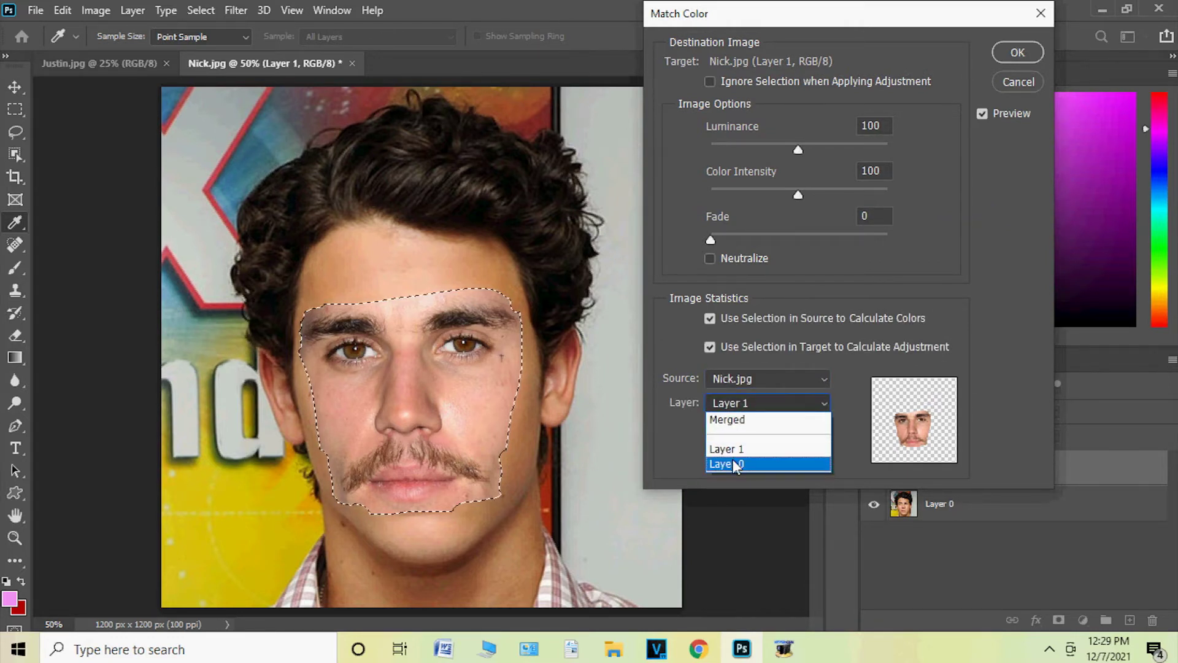
left_click(737, 464)
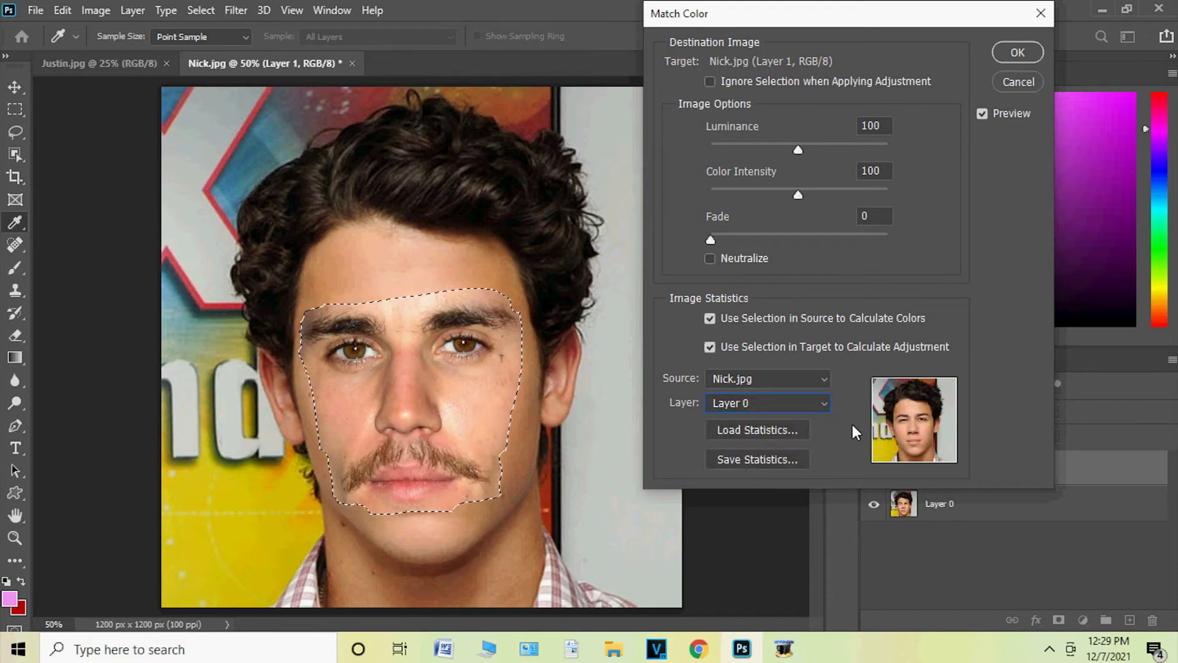
left_click(1016, 53)
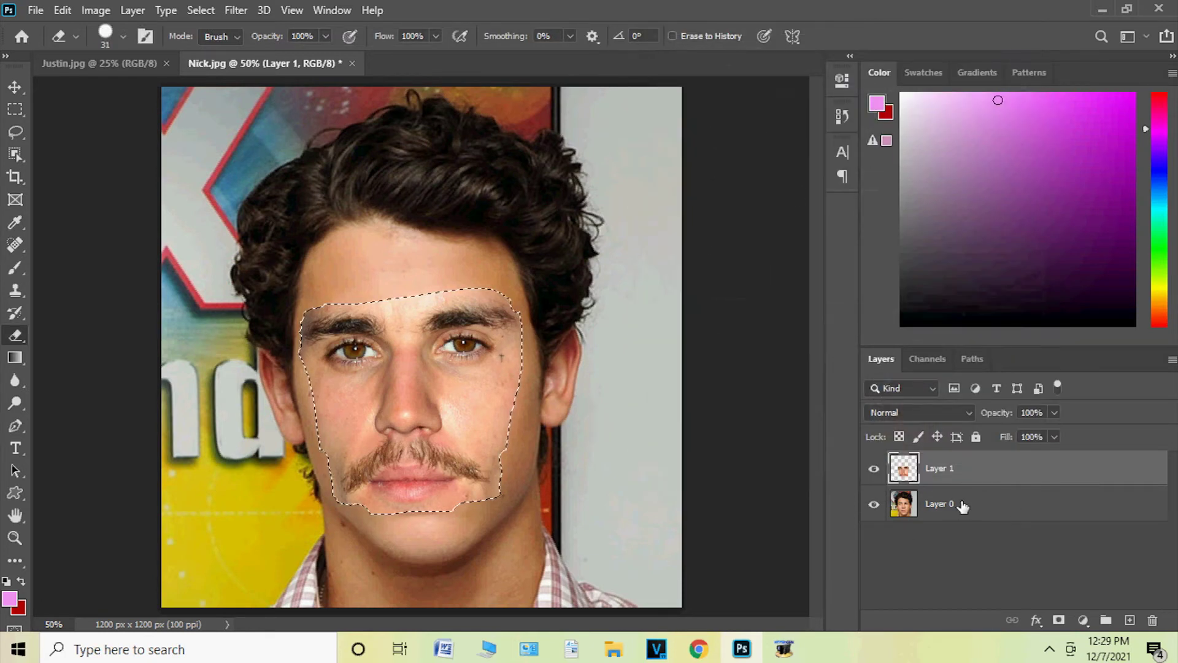
Duplicate Layer 0 as Layer 0 copy, then select Layer 1 and Layer 0 copy together
left_click(962, 506)
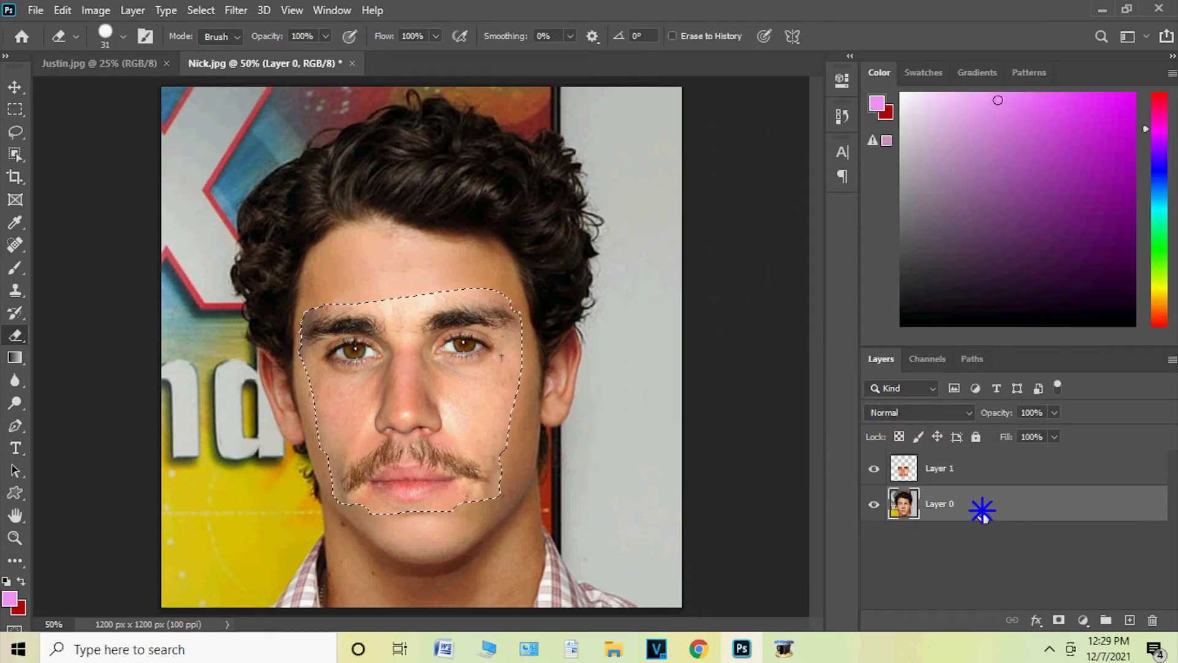
right_click(982, 510)
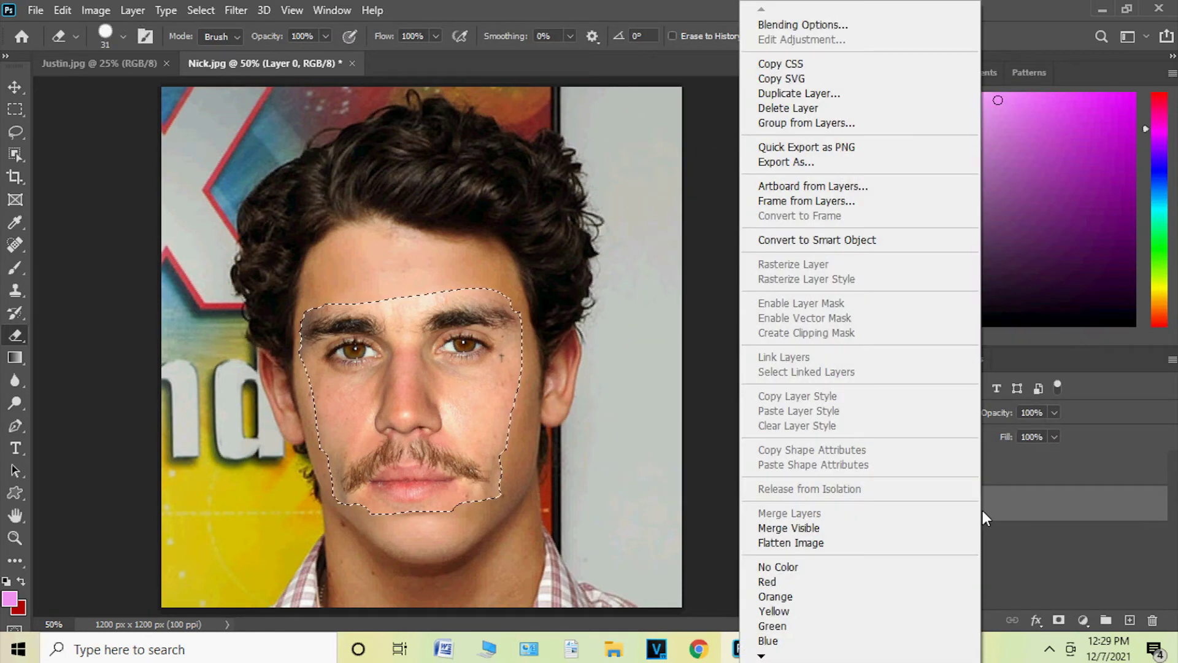
left_click(822, 95)
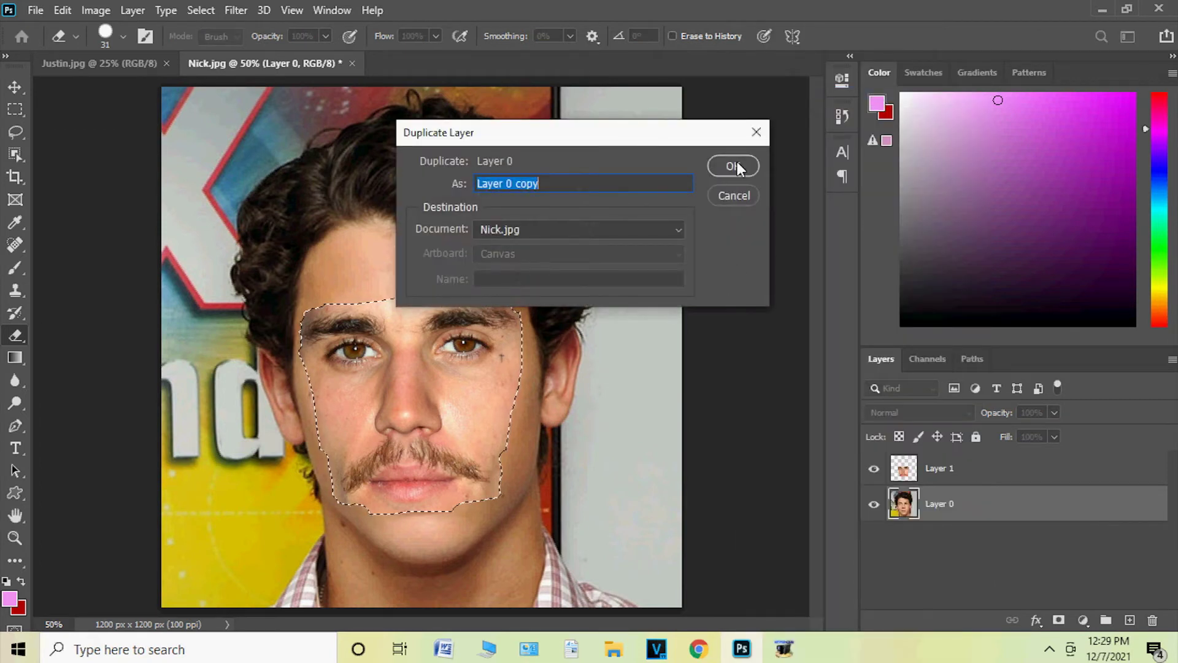
left_click(734, 166)
left_click(945, 539)
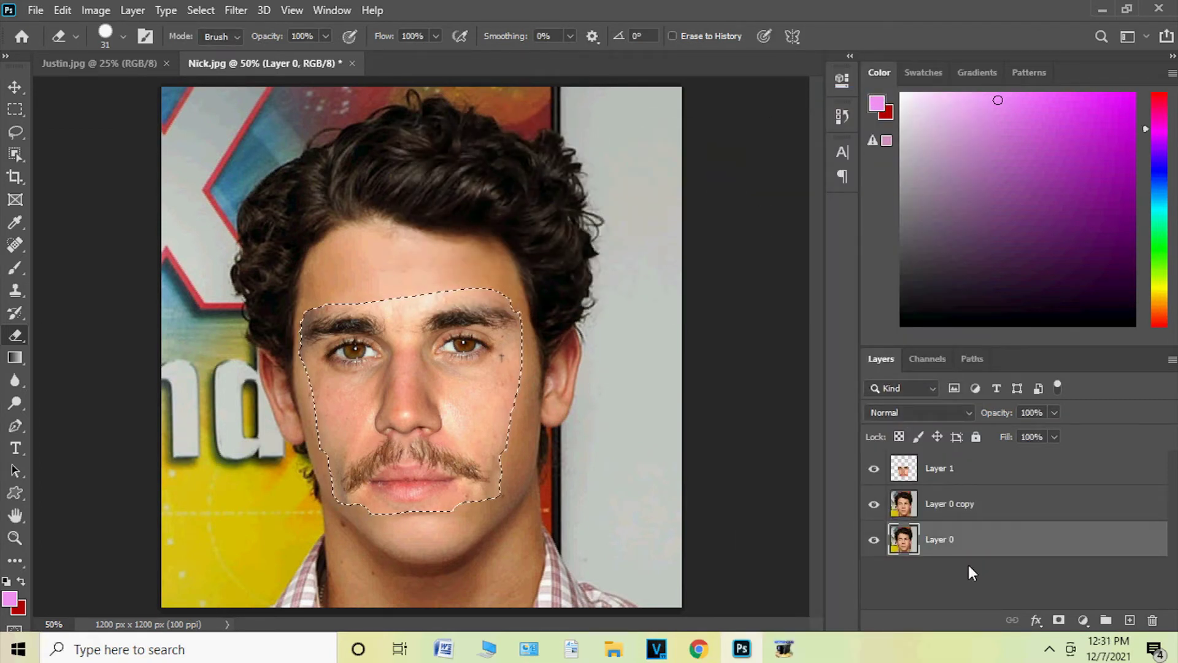
left_click(973, 478)
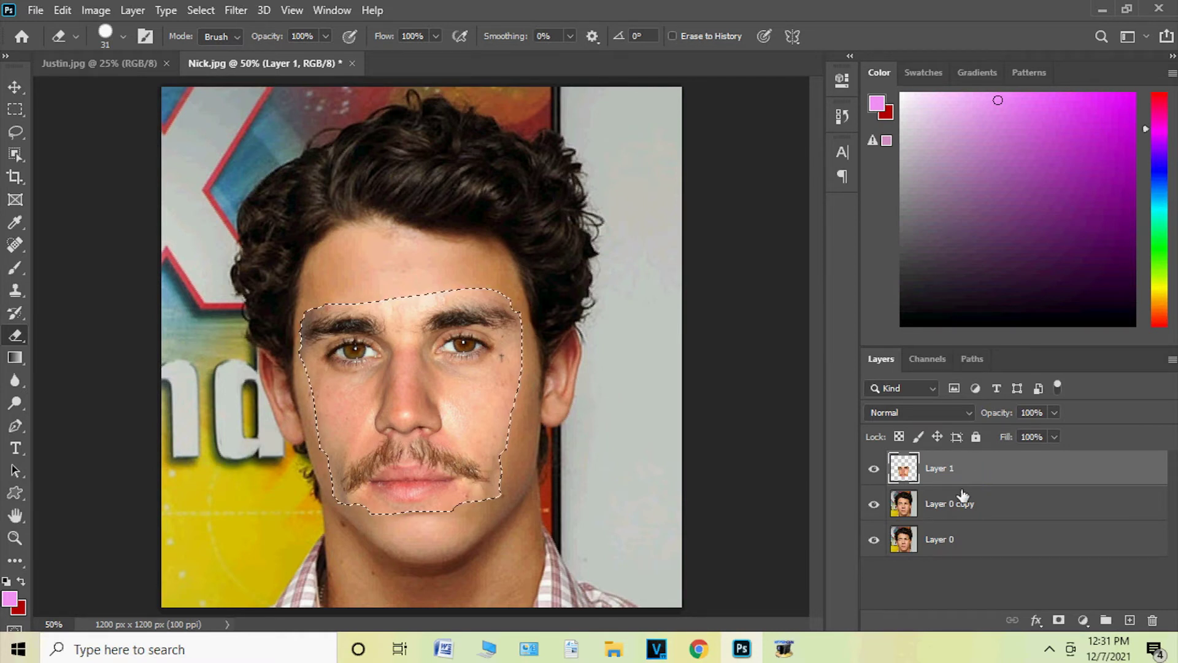
left_click(959, 503, "ctrl")
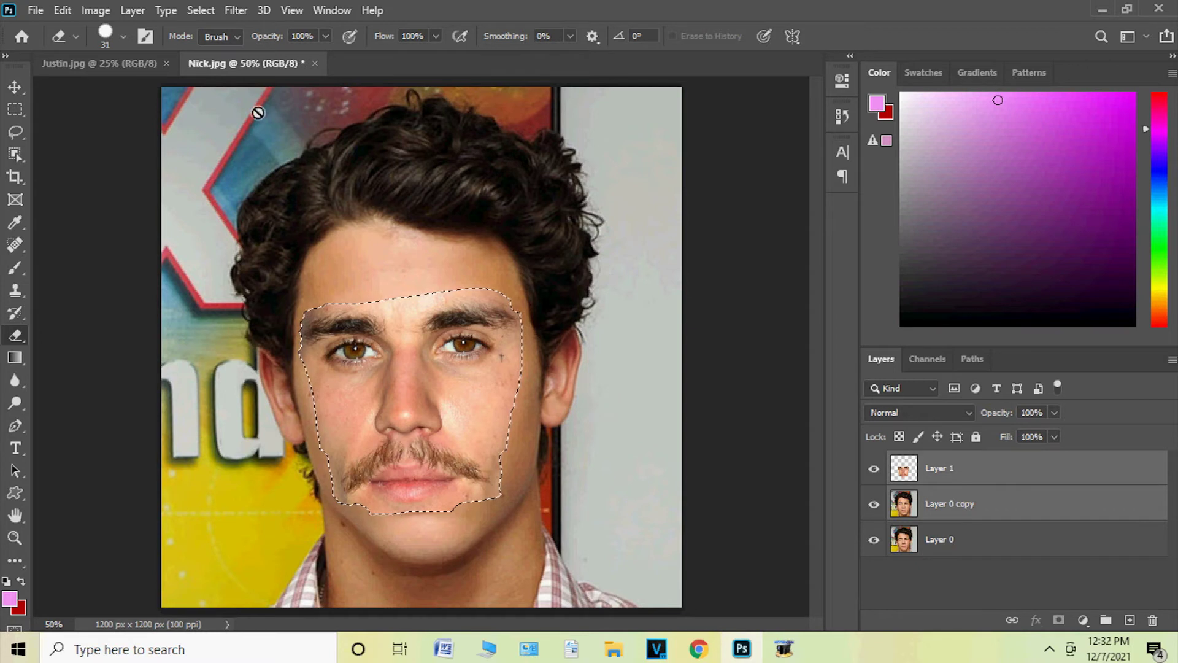
Contract the face selection by 5 pixels
left_click(200, 11)
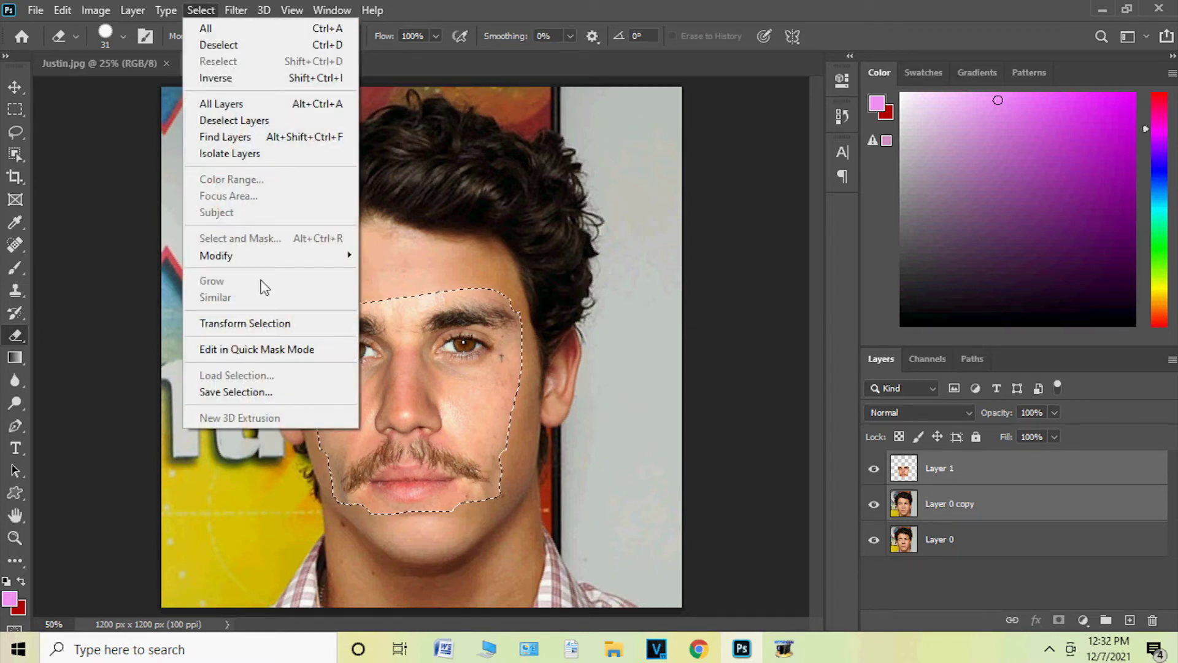
mouse_move(216, 256)
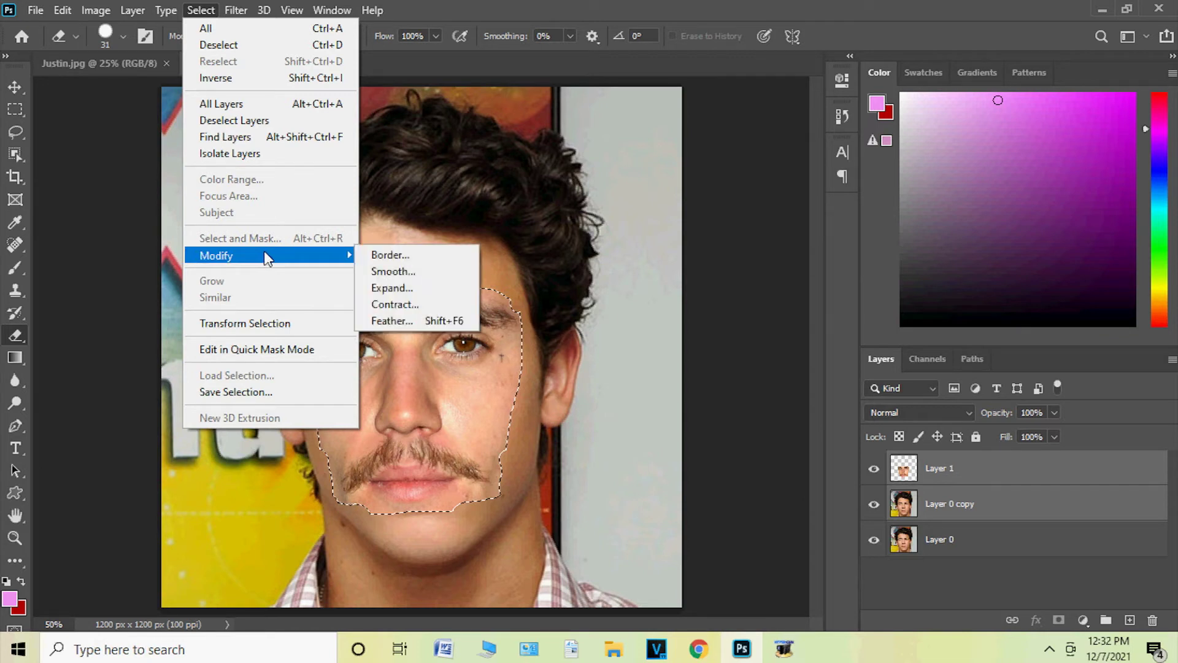
left_click(421, 305)
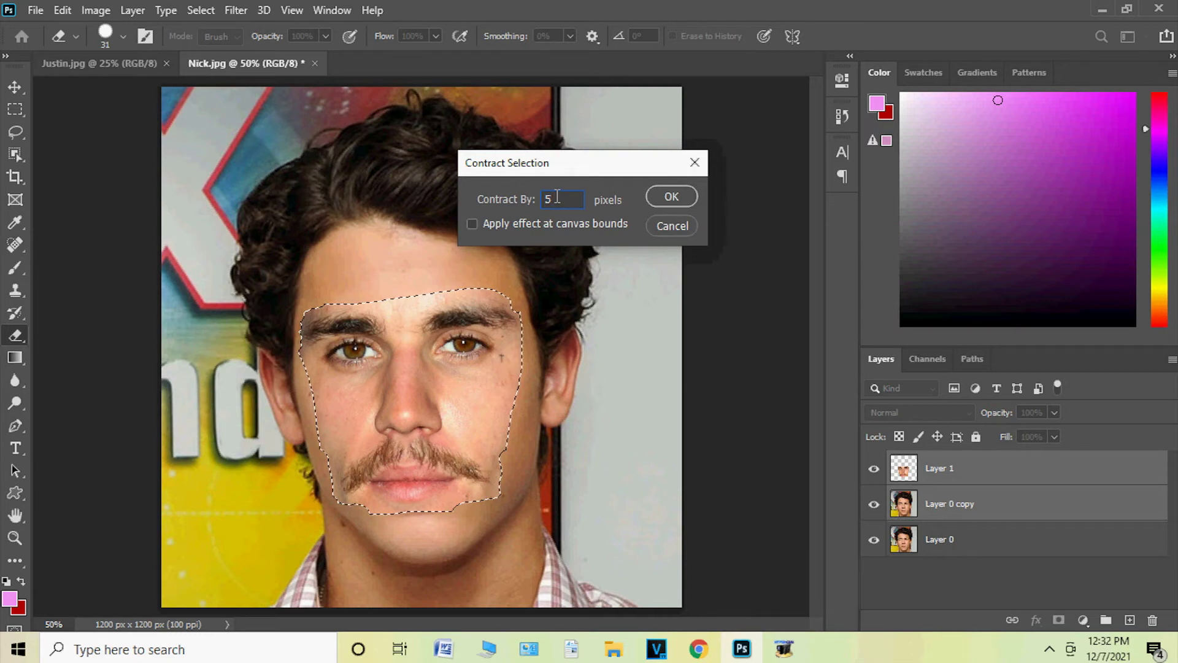
left_click(676, 196)
Delete the contracted face area from Layer 0 copy, then select it together with Layer 1
left_click(964, 477)
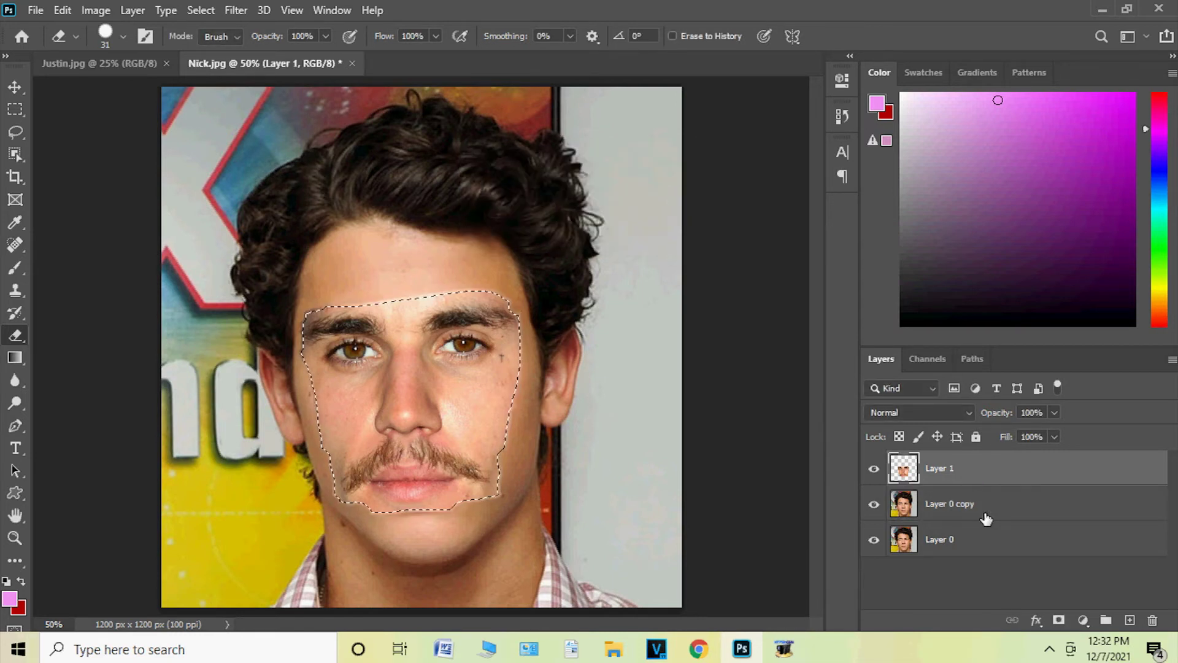
left_click(961, 513)
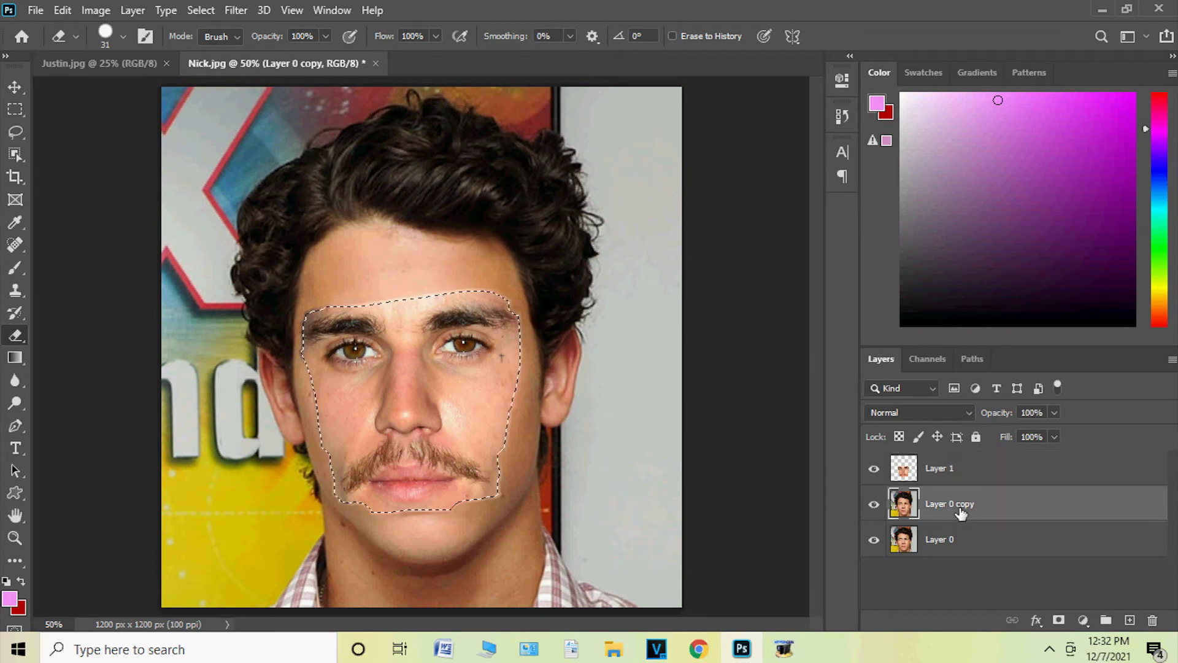
key("BackSpace")
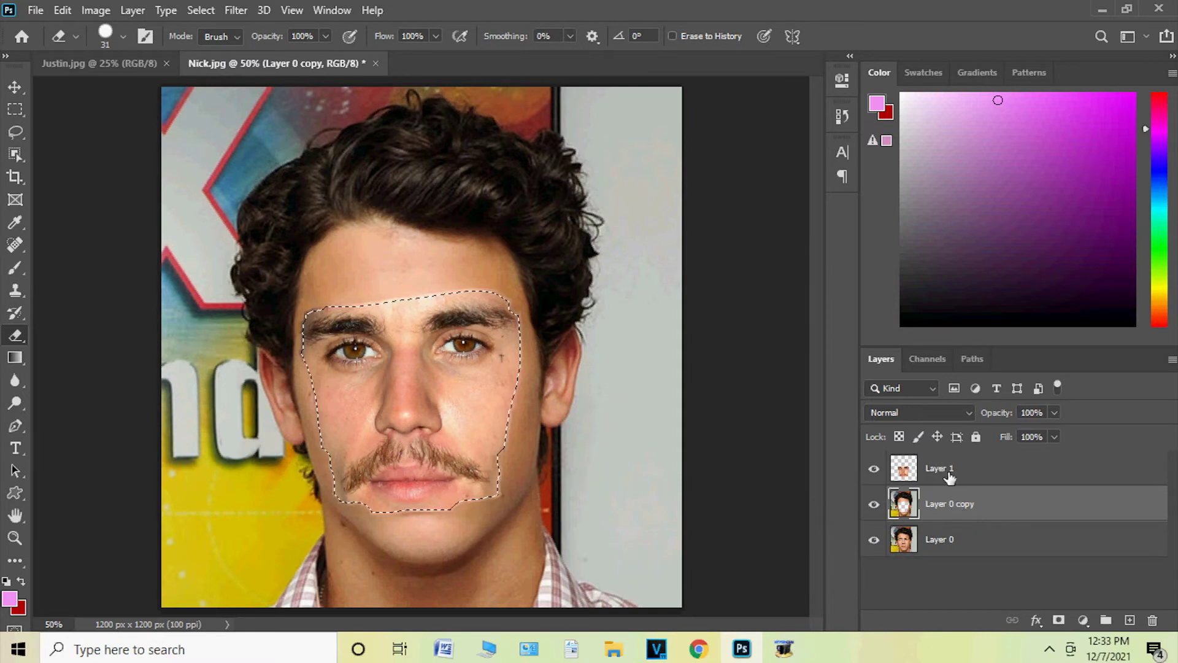
left_click(945, 480)
left_click(946, 503, "ctrl")
left_click(63, 8)
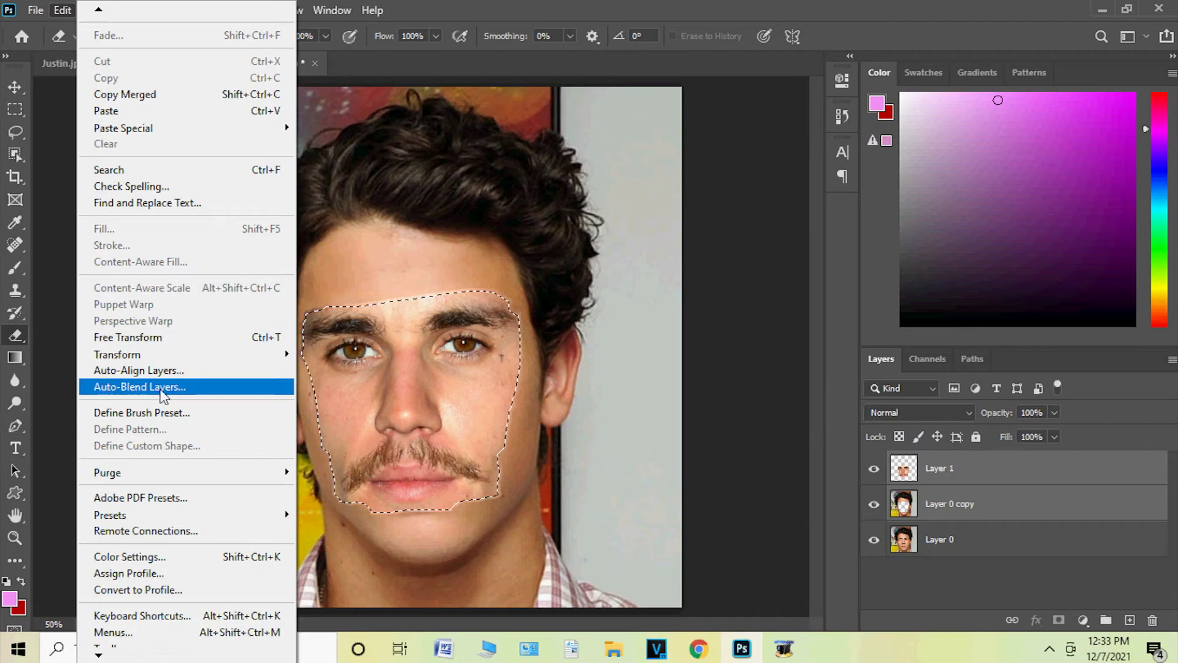
Auto-Blend Justin's face into Nick's photo using Panorama with Seamless Tones and Colors
left_click(145, 388)
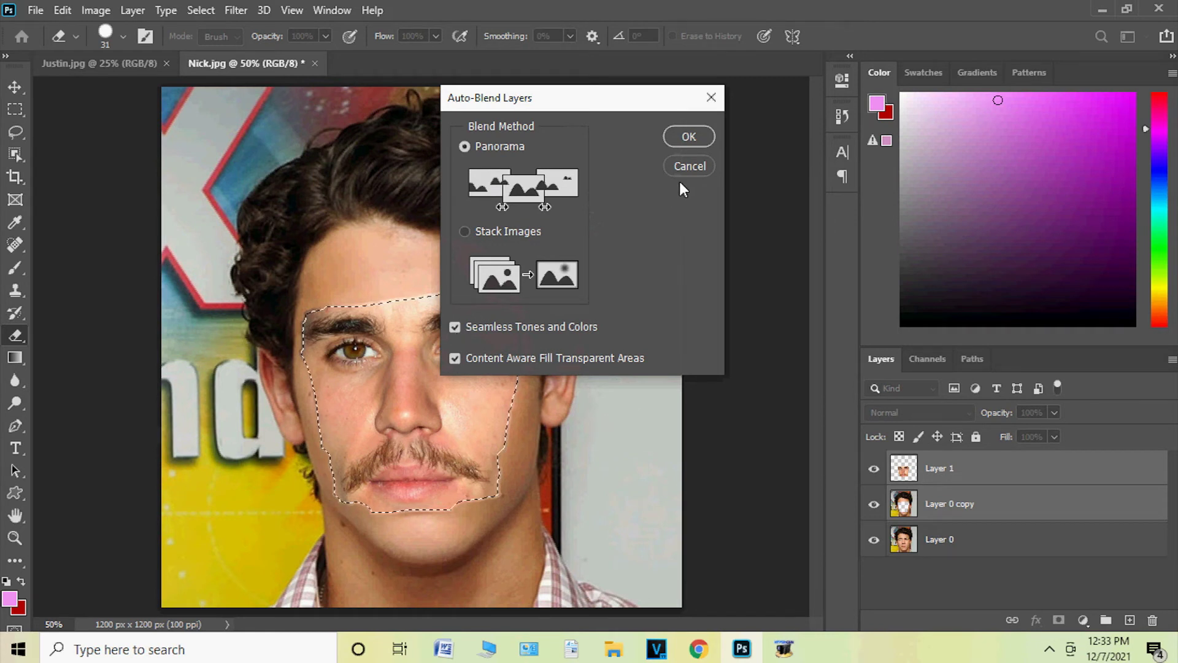
left_click(692, 140)
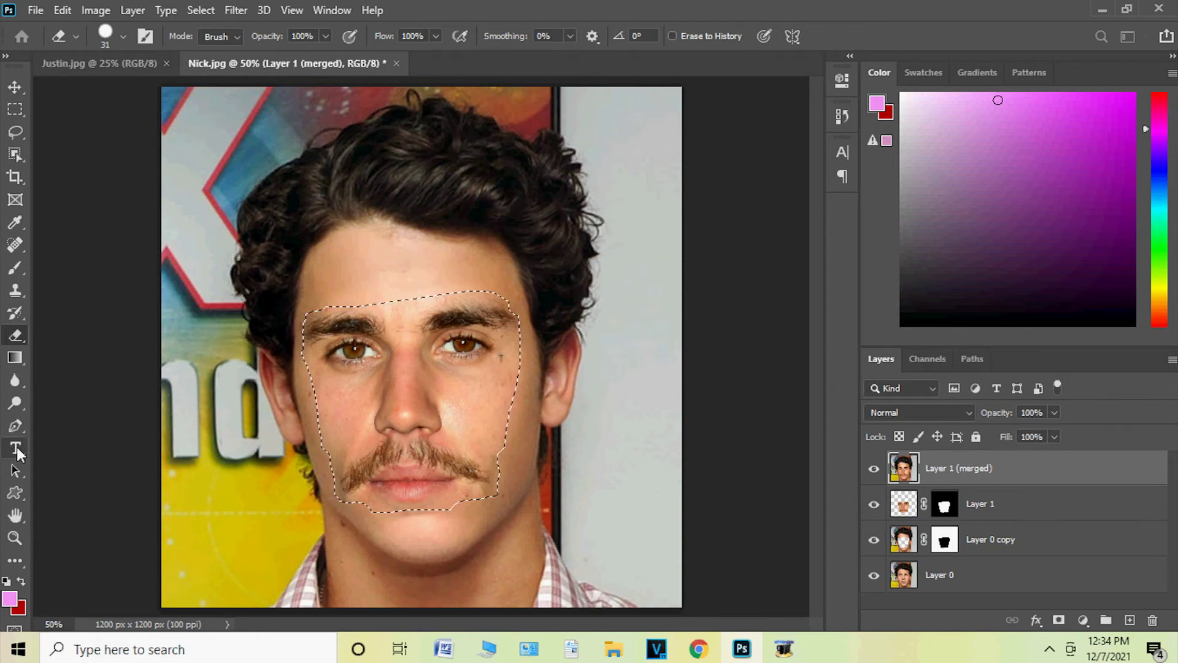
left_click(16, 450)
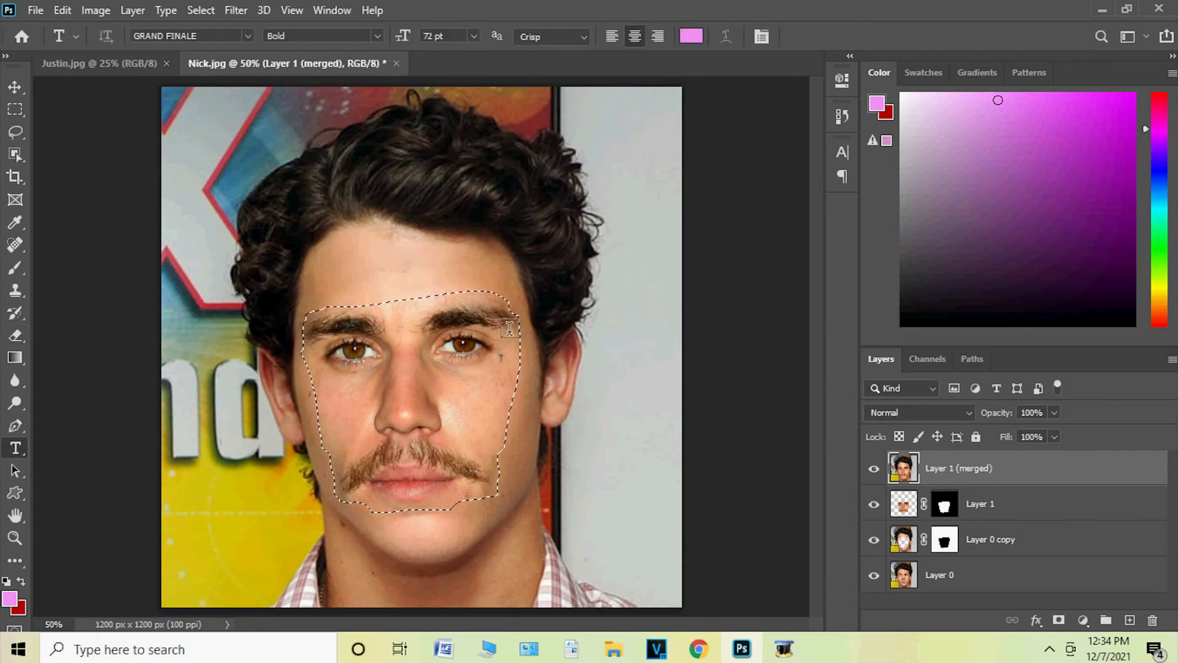
left_click(496, 285)
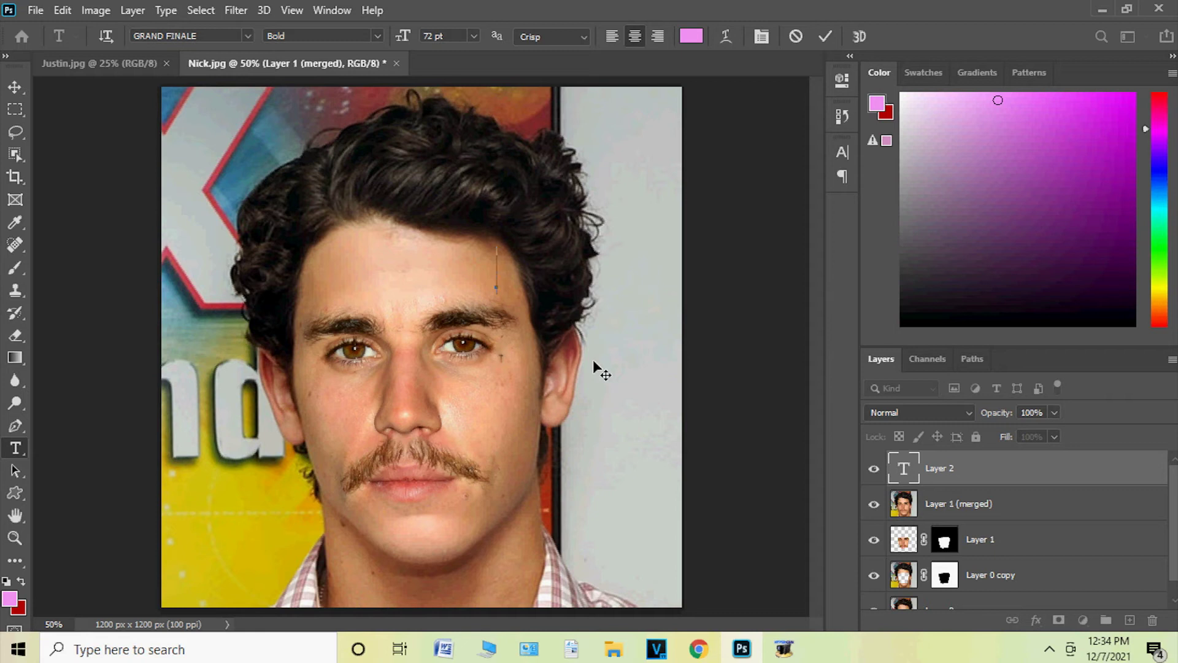
key("ctrl+plus")
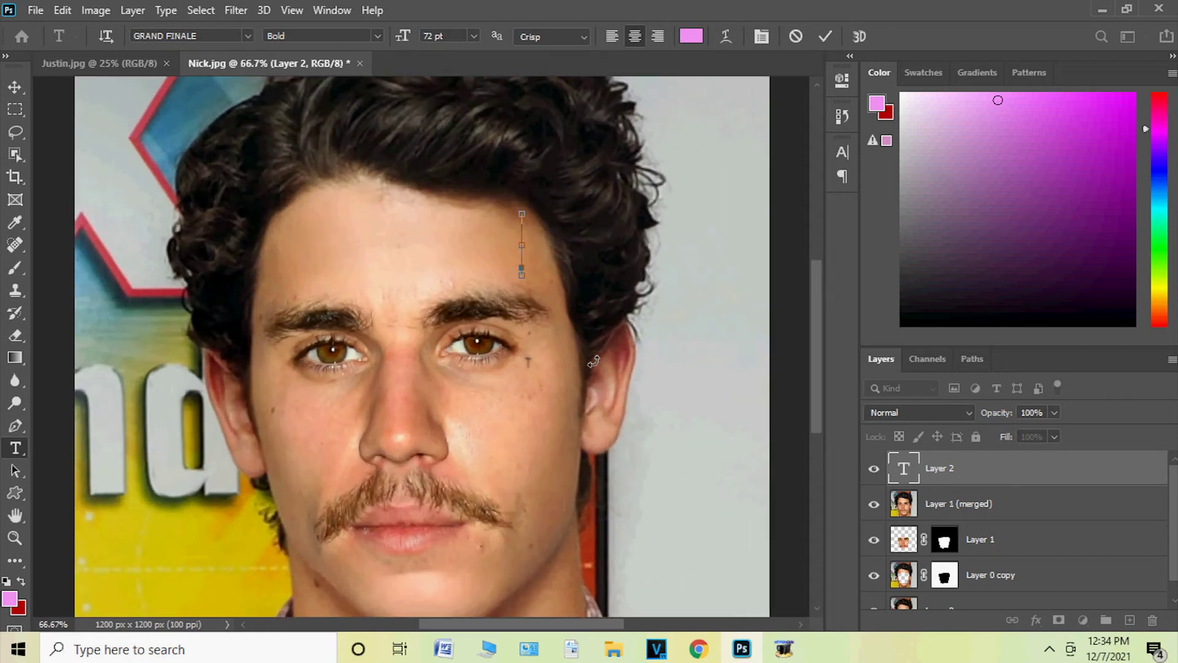
key("ctrl+plus")
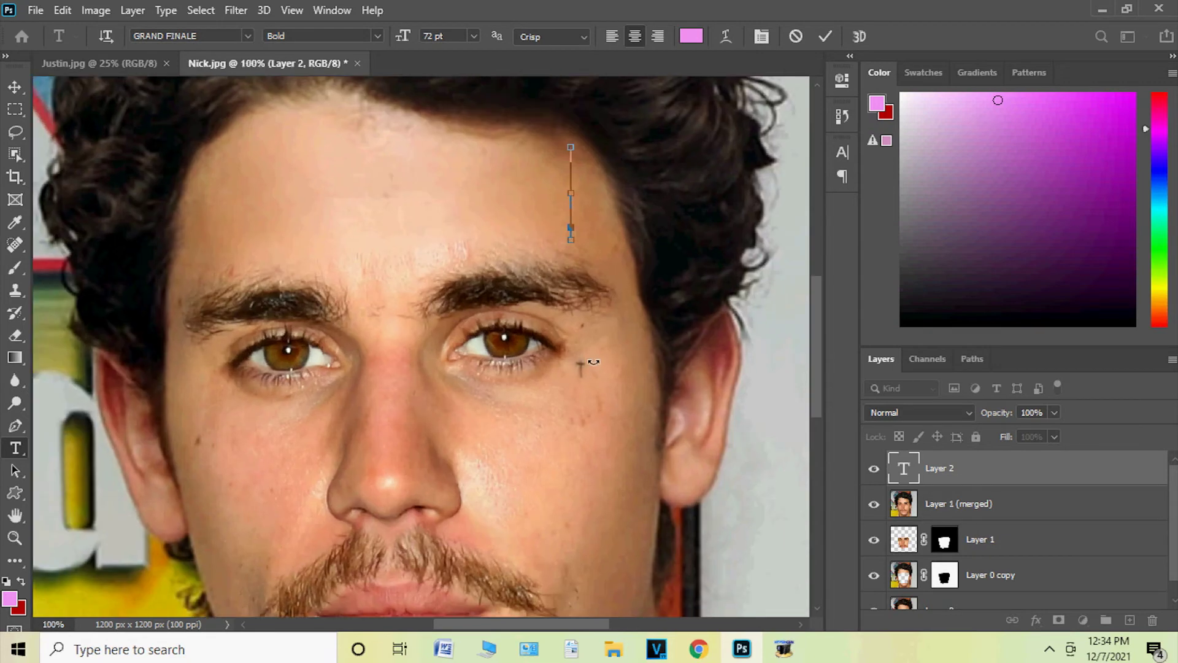
key("ctrl+minus")
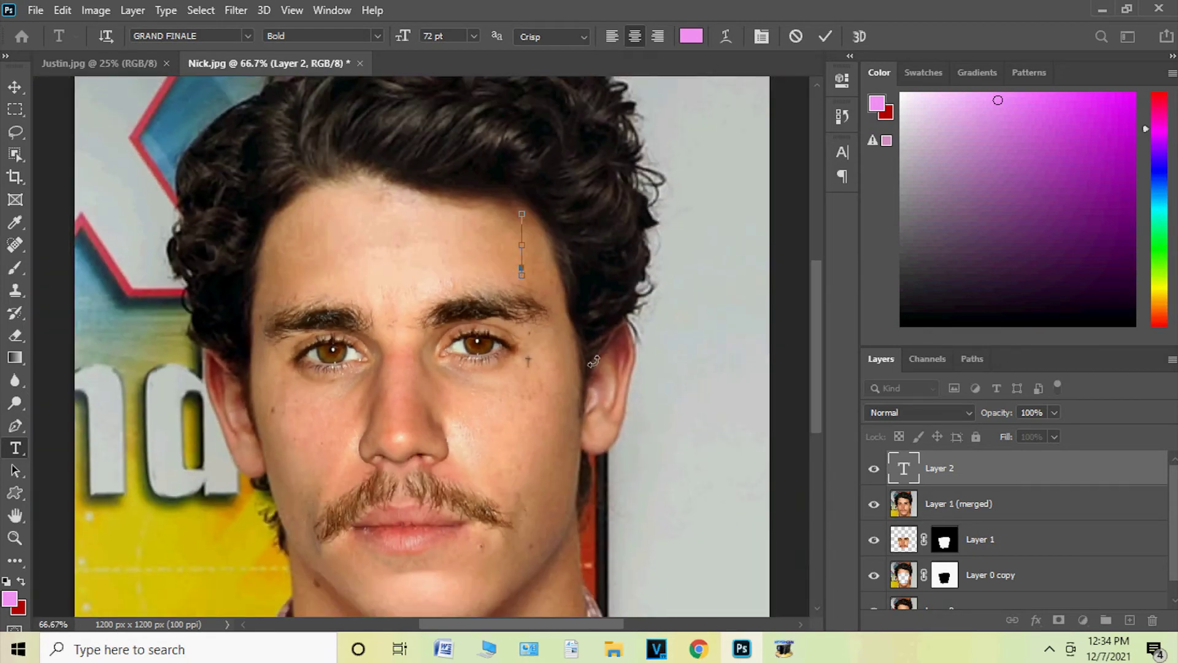
key("ctrl+minus")
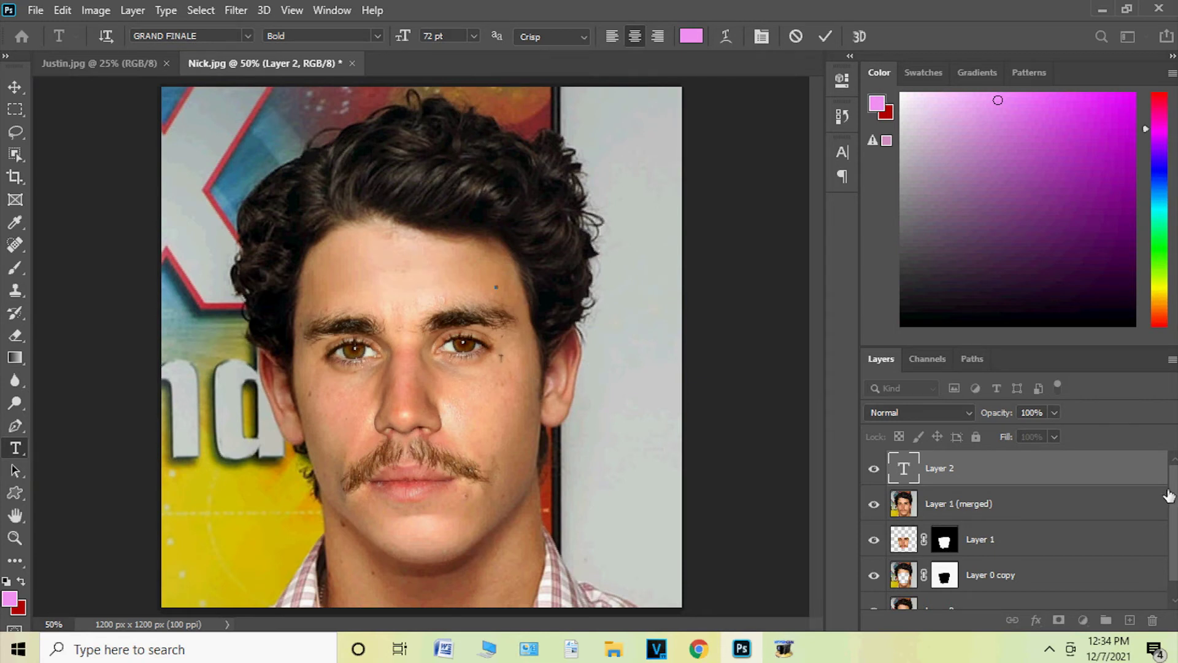
left_click_drag(1172, 481, 1171, 549)
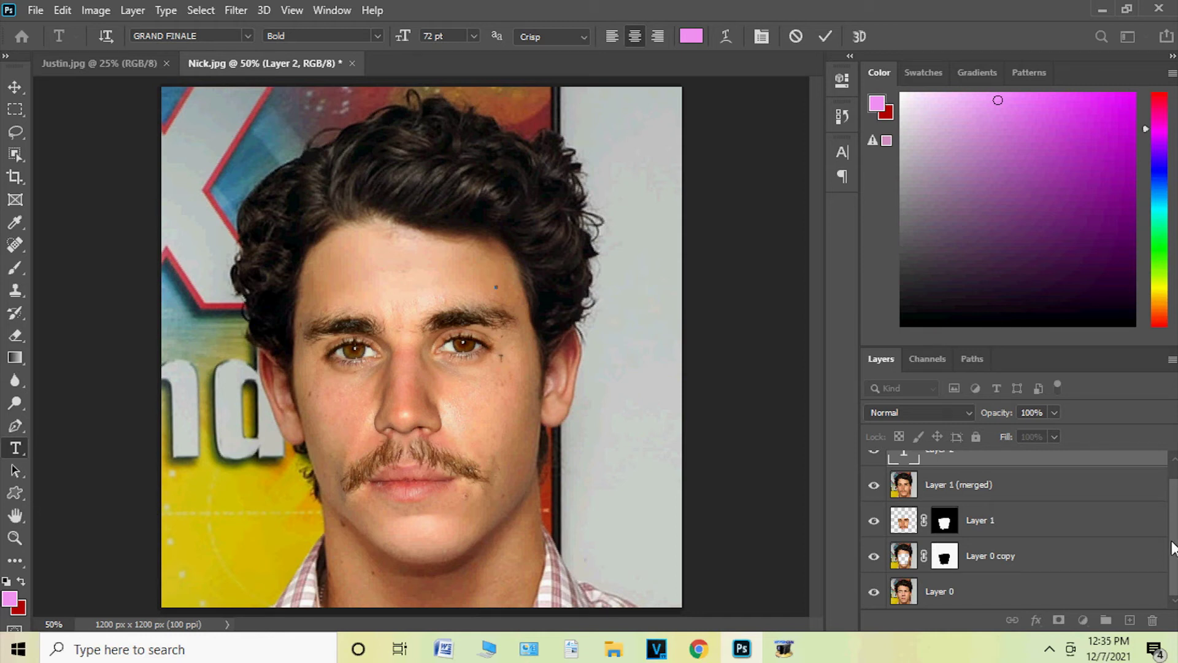
scroll(1172, 493, "up", 1)
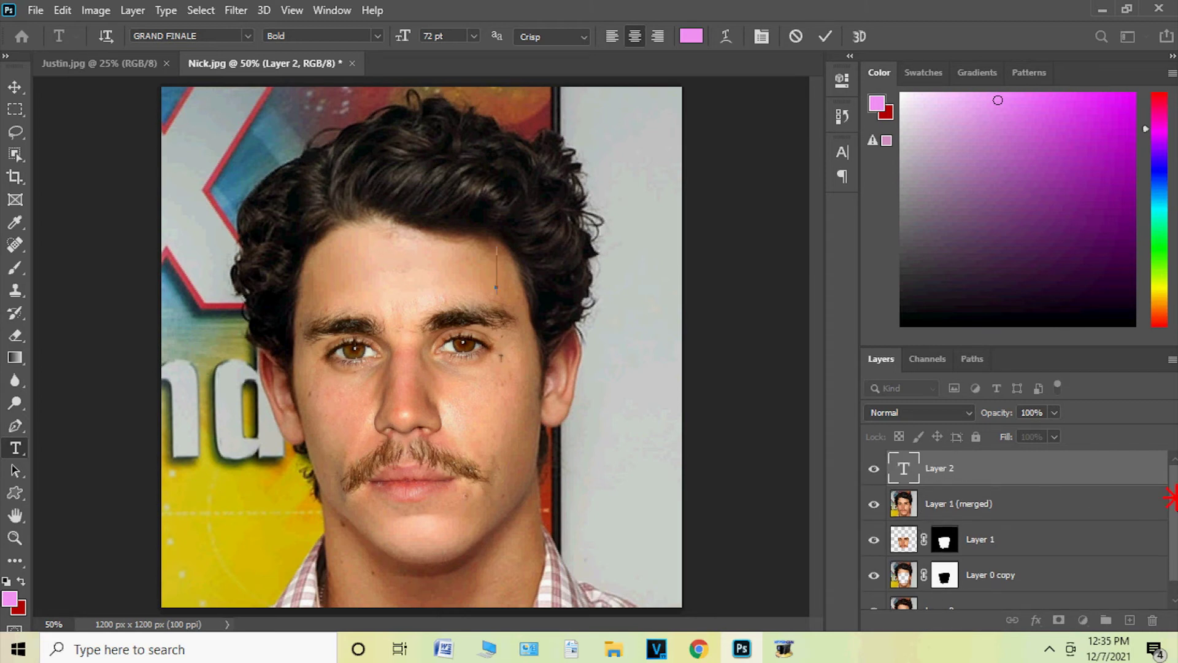
scroll(1170, 497, "down", 1)
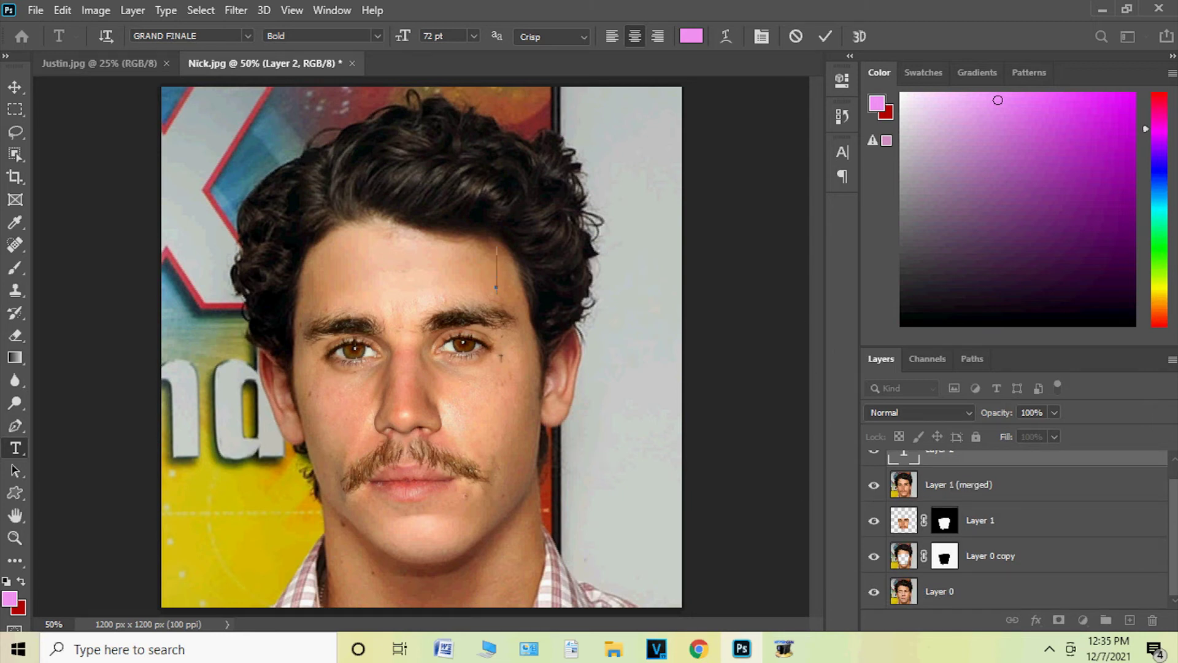
scroll(1169, 535, "up", 1)
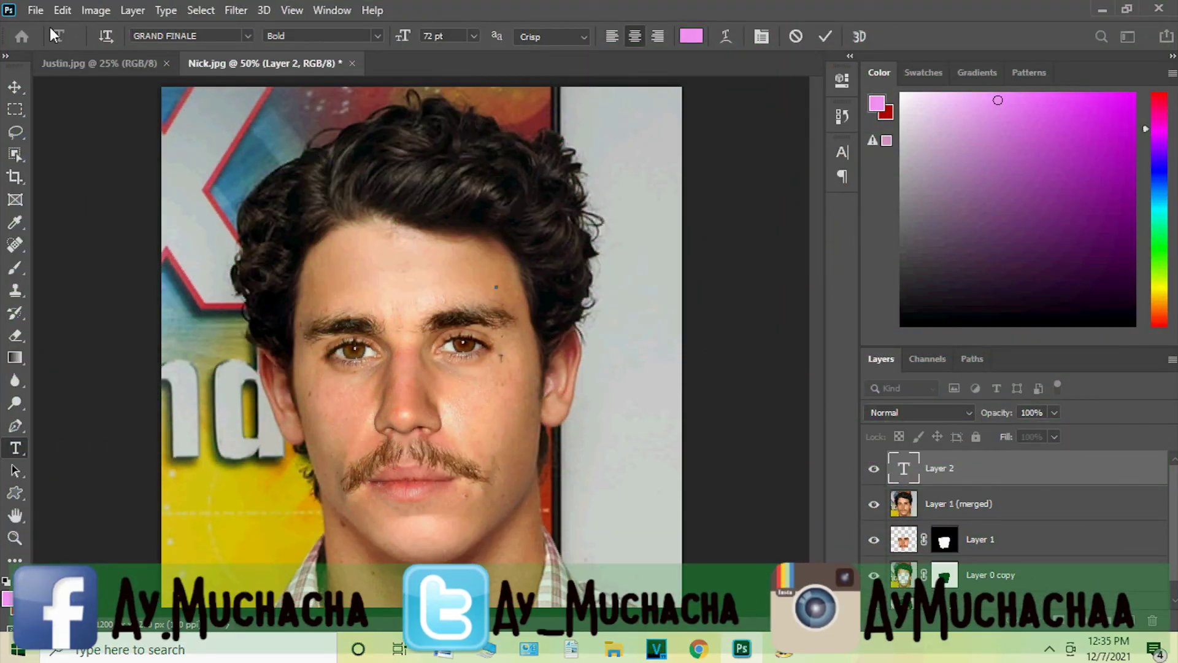
Bring up the File menu, closing and reopening it once
left_click(39, 8)
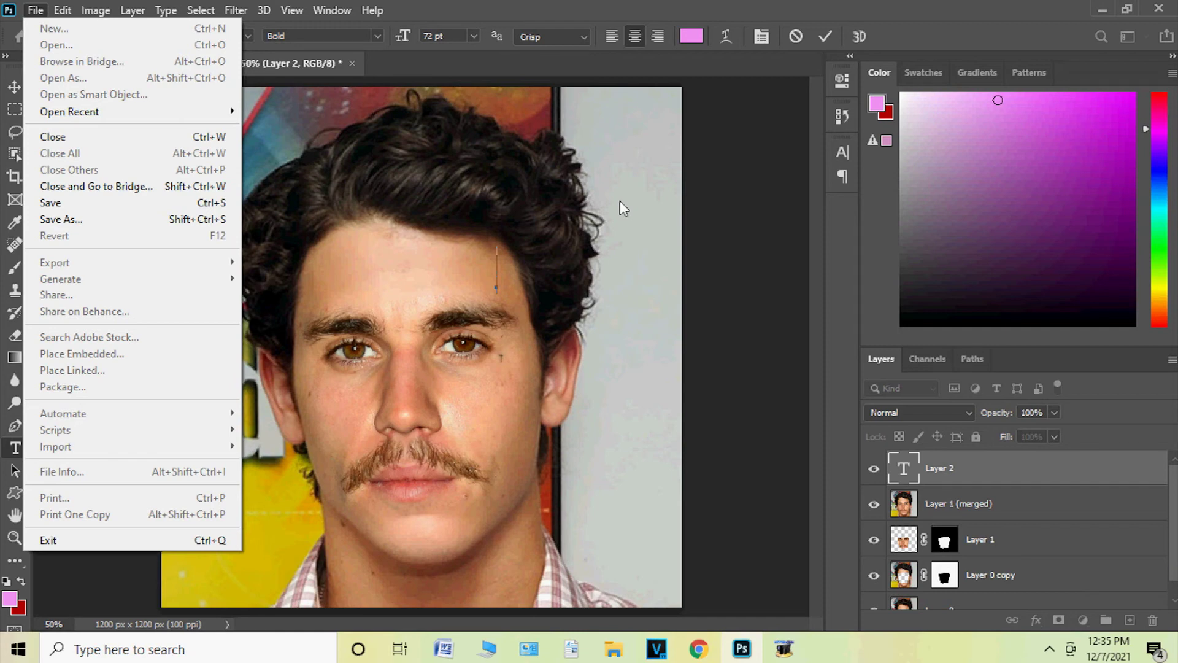
left_click(324, 63)
left_click(35, 10)
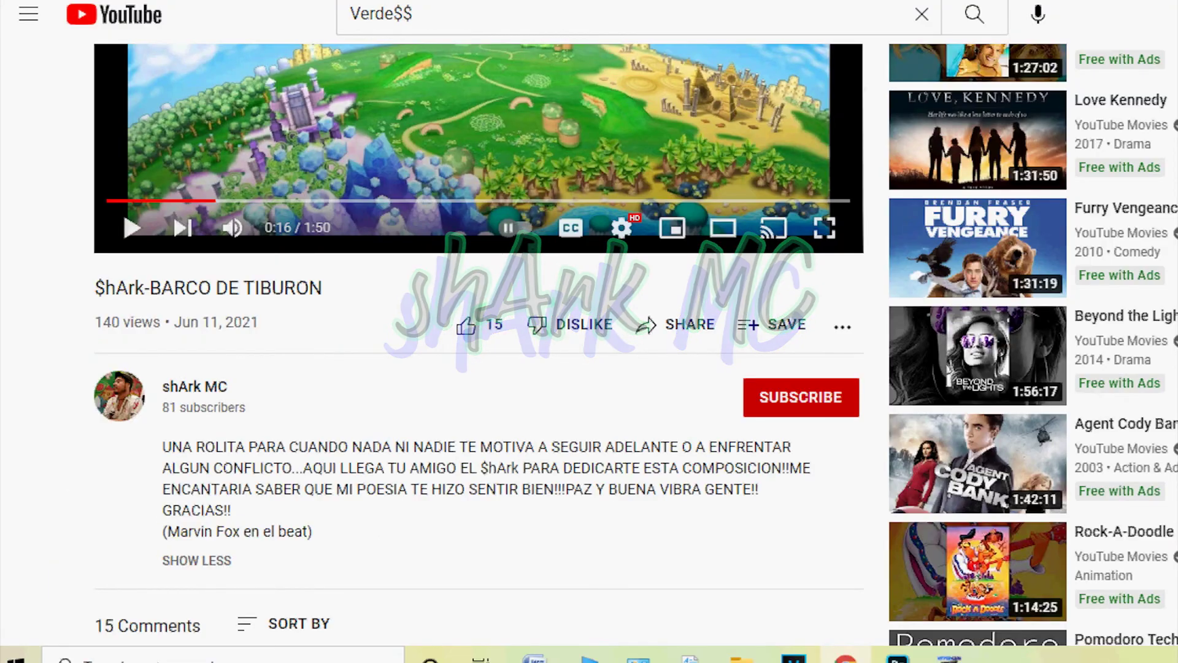
scroll(122, 211, "up", 3)
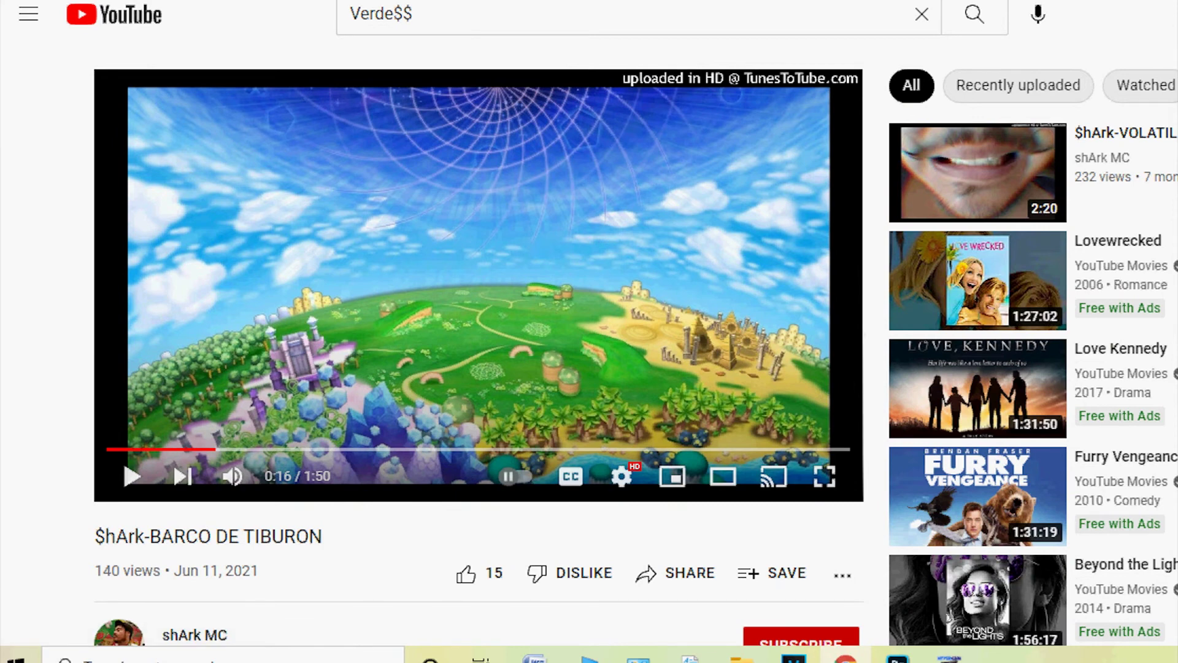
scroll(153, 455, "down", 1)
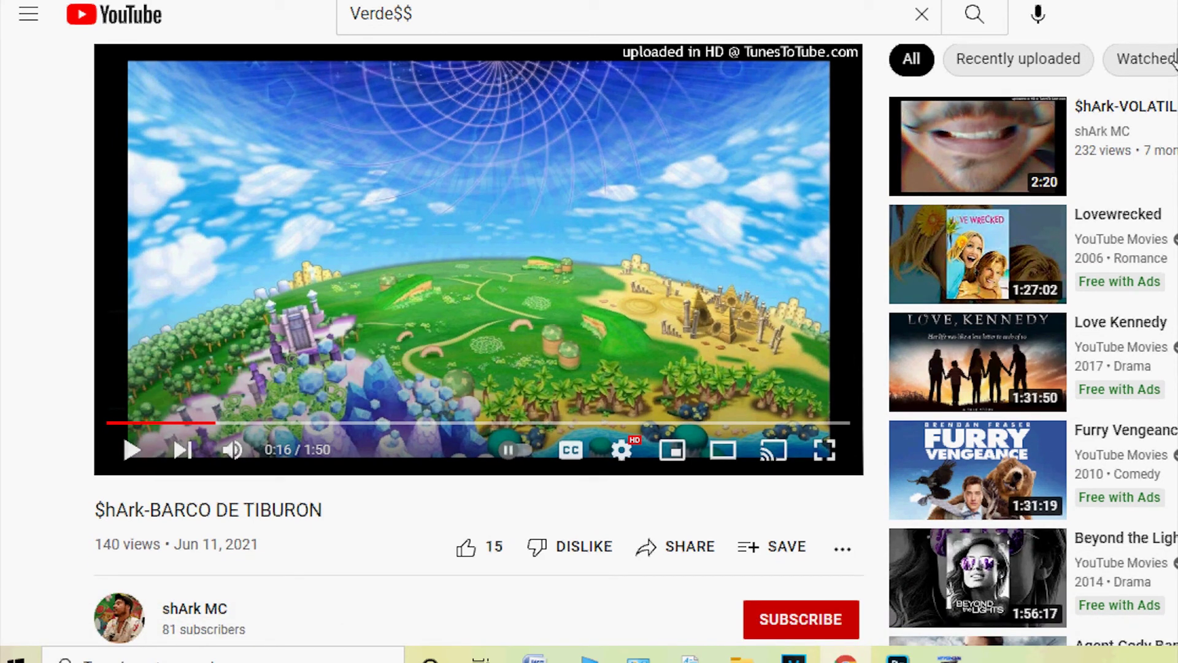
scroll(265, 464, "down", 3)
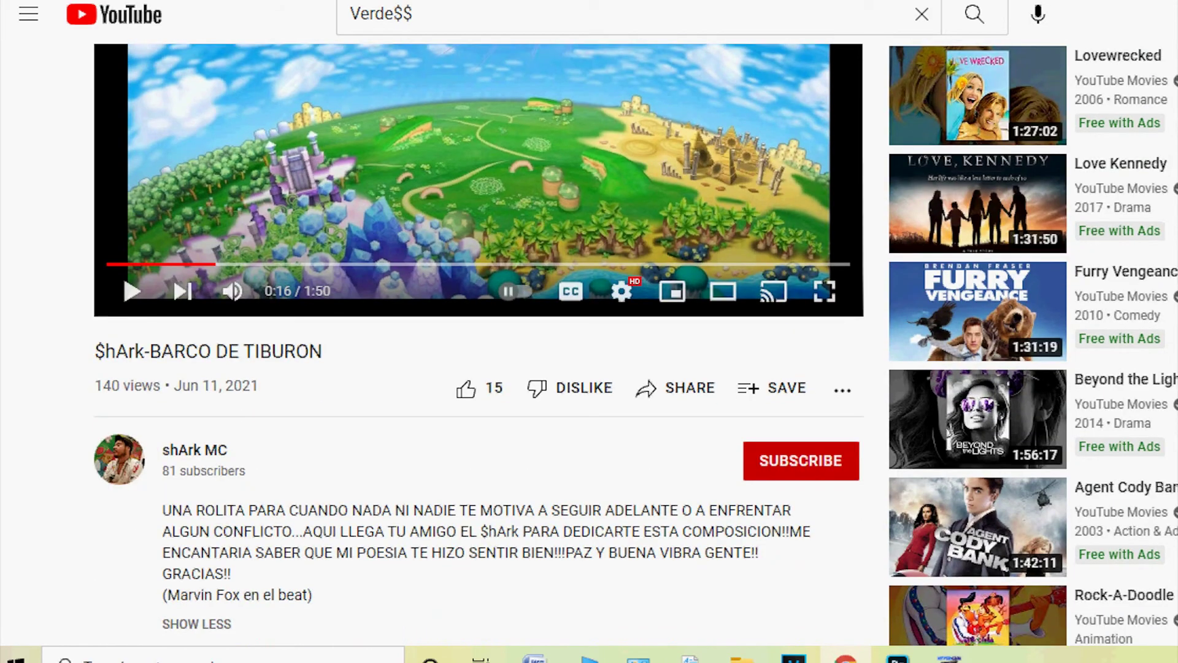
scroll(478, 245, "up", 2)
scroll(478, 246, "up", 1)
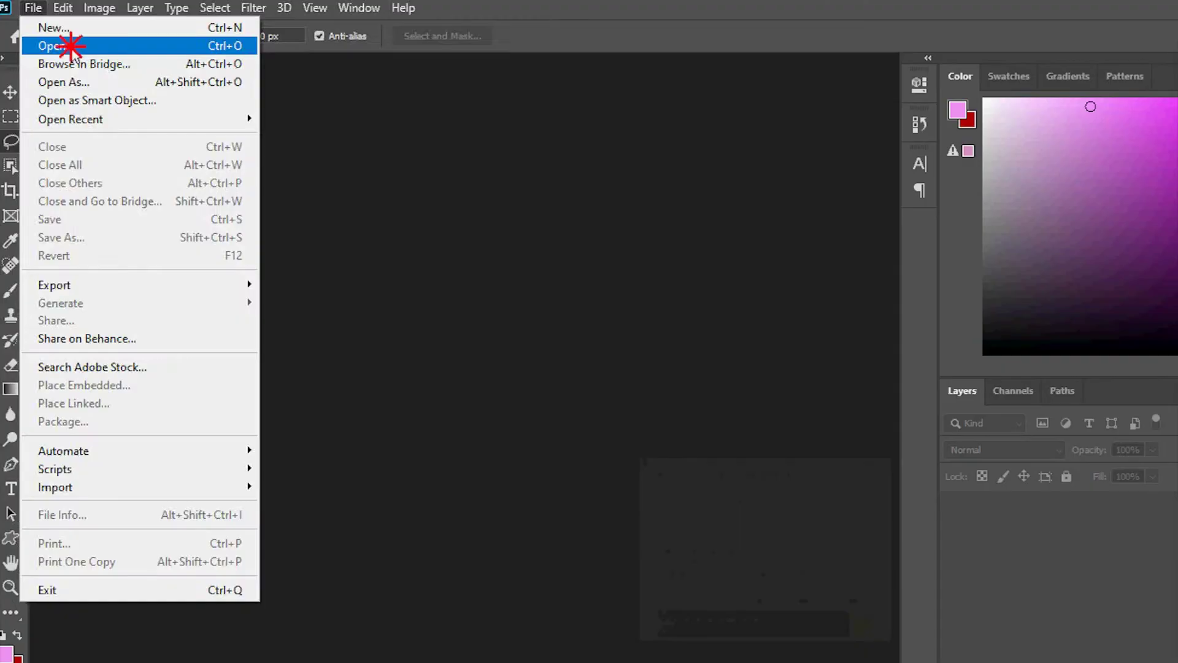
Open both portraits, then lasso and copy the brunette's face into the blonde portrait
left_click(70, 45)
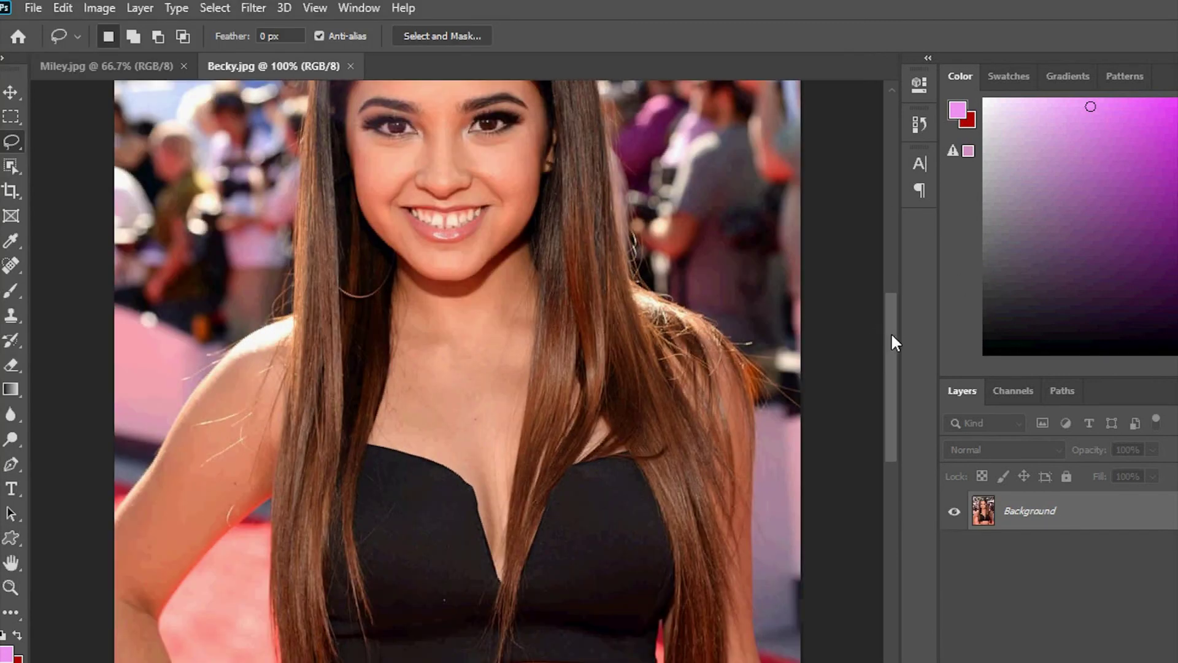
scroll(893, 341, "up", 3)
left_click_drag(354, 287, 356, 307)
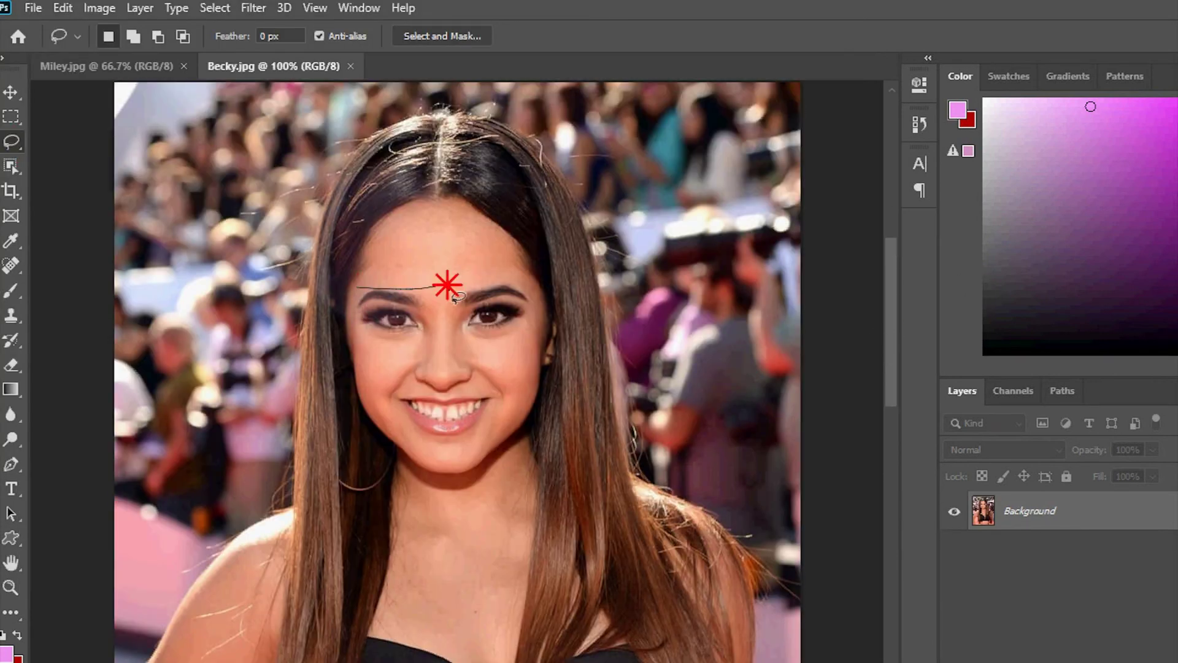
key("ctrl+c")
left_click(126, 65)
key("ctrl+v")
Free Transform the pasted face to size, rotate and align it over the blonde's face
left_click(62, 8)
left_click(123, 381)
left_click_drag(523, 432, 639, 532)
left_click_drag(504, 393, 456, 389)
left_click_drag(591, 316, 553, 344)
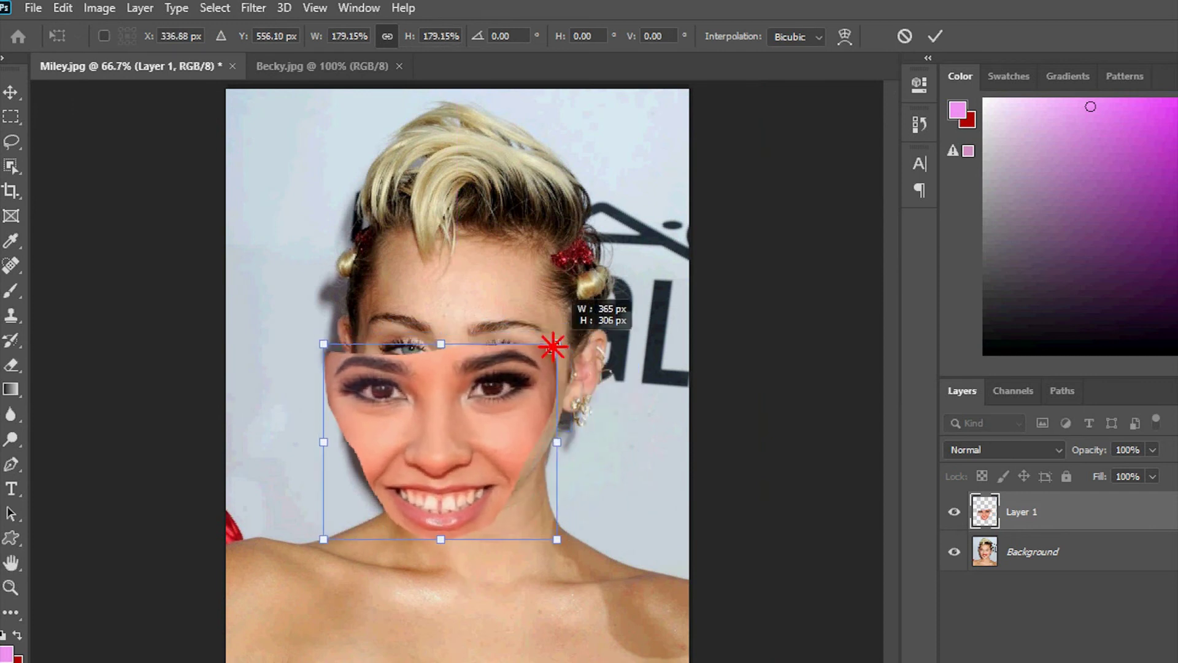
mouse_move(466, 405)
left_mouse_down()
mouse_move(457, 399)
mouse_move(467, 350)
left_mouse_up()
left_click_drag(574, 374, 567, 423)
left_click_drag(359, 315, 362, 299)
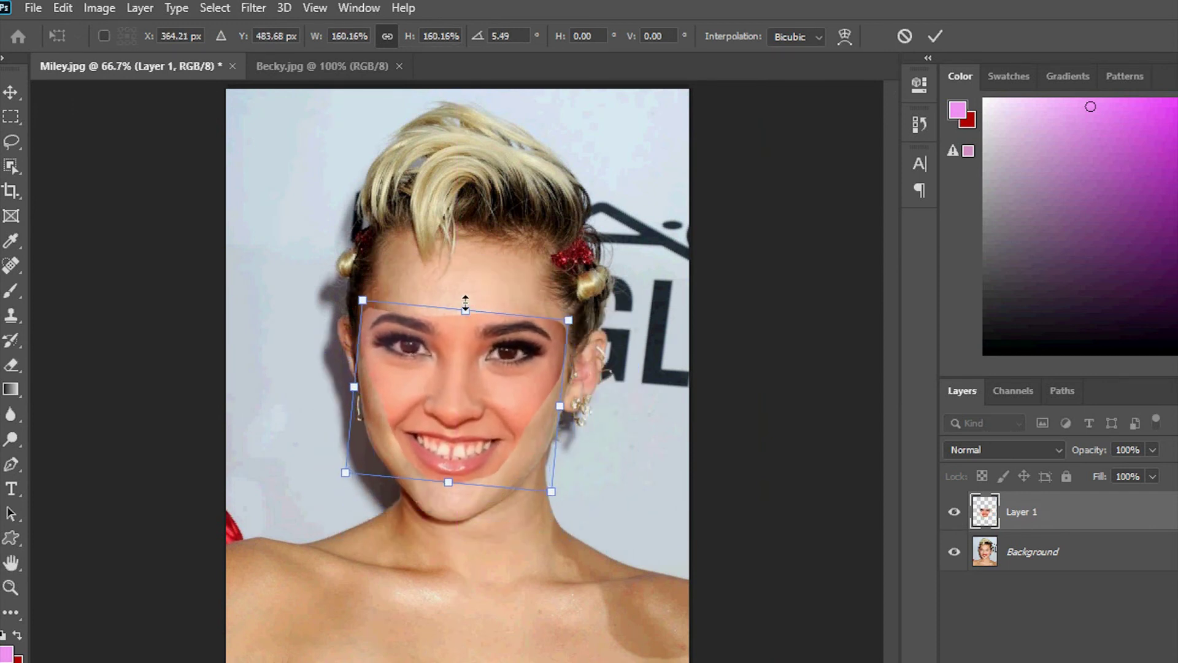
key("Return")
Unlock the photo layer, load the face selection, and Match Color the face to the blonde portrait
double_click(985, 549)
key("l")
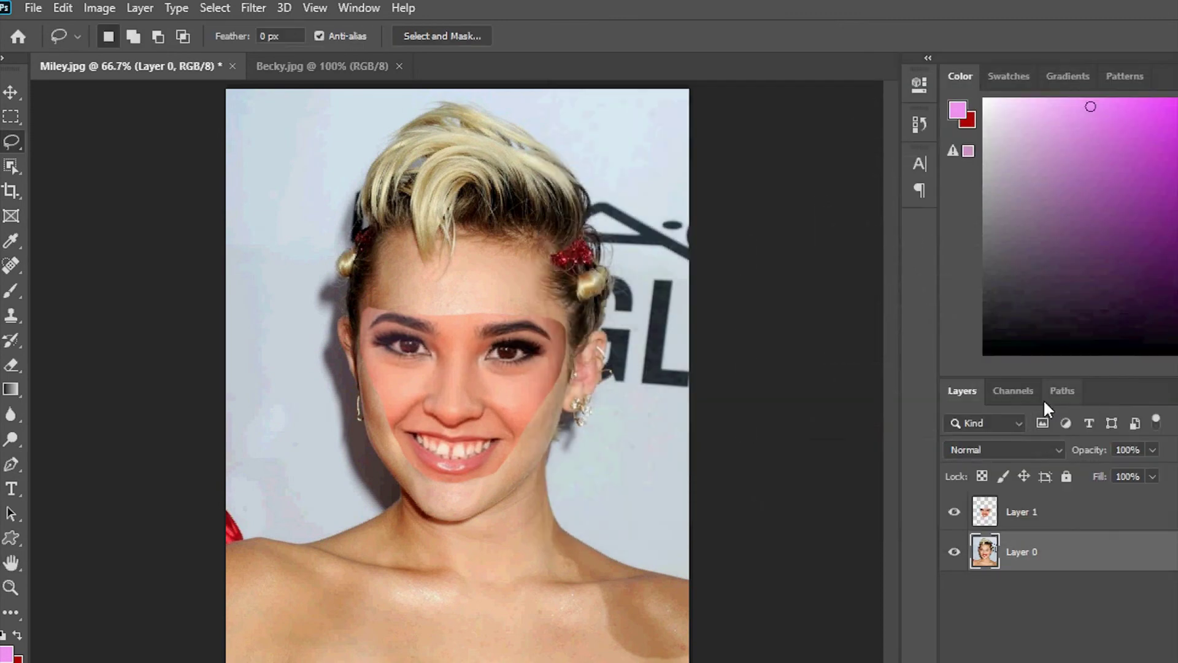
left_click(985, 512)
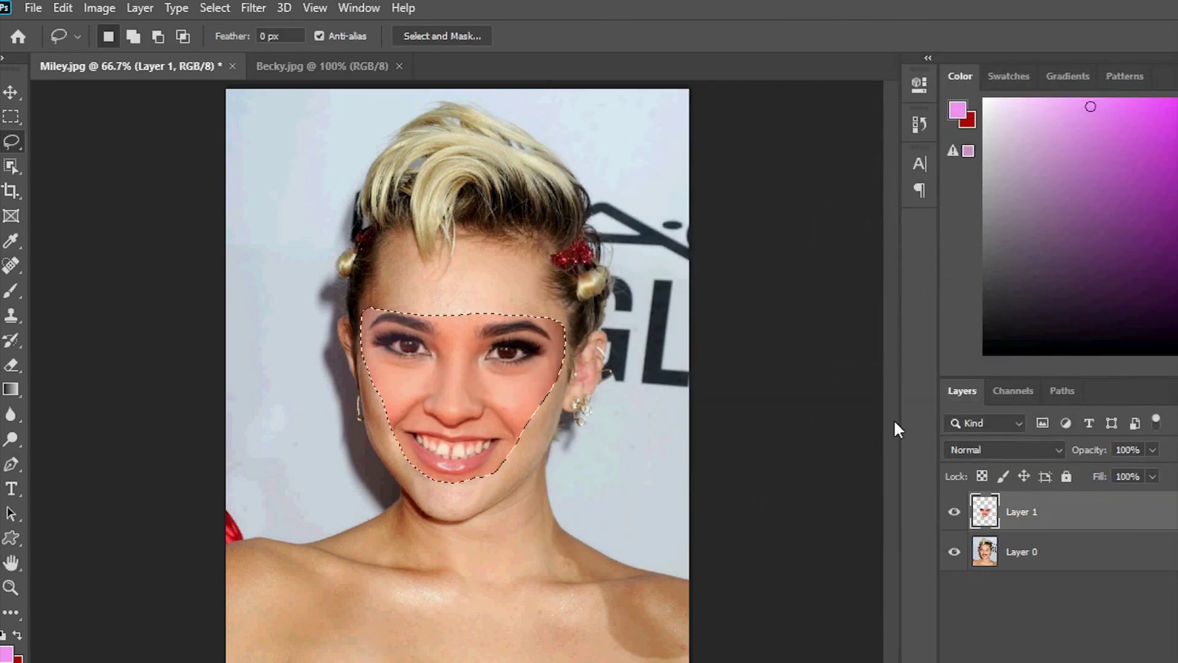
left_click(99, 7)
left_click(332, 442)
left_click(838, 413)
left_click(798, 436)
left_click(838, 438)
left_click(798, 509)
key("Return")
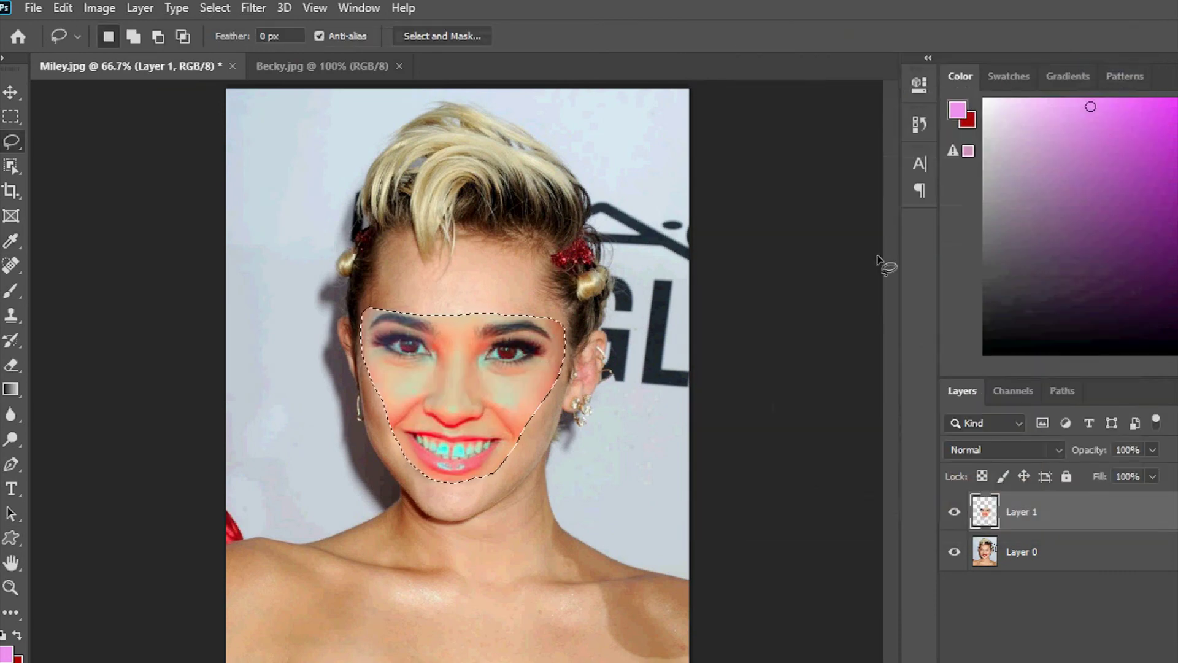
Duplicate the background layer, contract the face selection, and delete the face area from the duplicate
right_click(1021, 555)
left_click(864, 99)
left_click(798, 177)
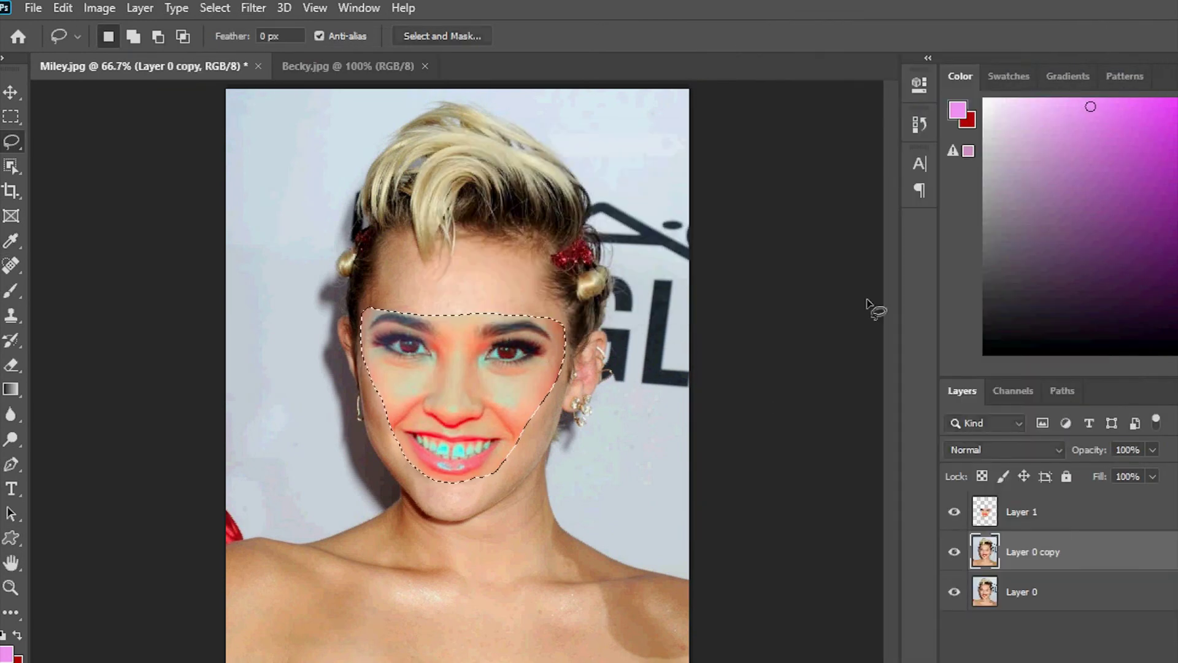
key("alt+bracketright")
left_click(215, 8)
left_click(430, 325)
left_click(729, 210)
left_click(1026, 545)
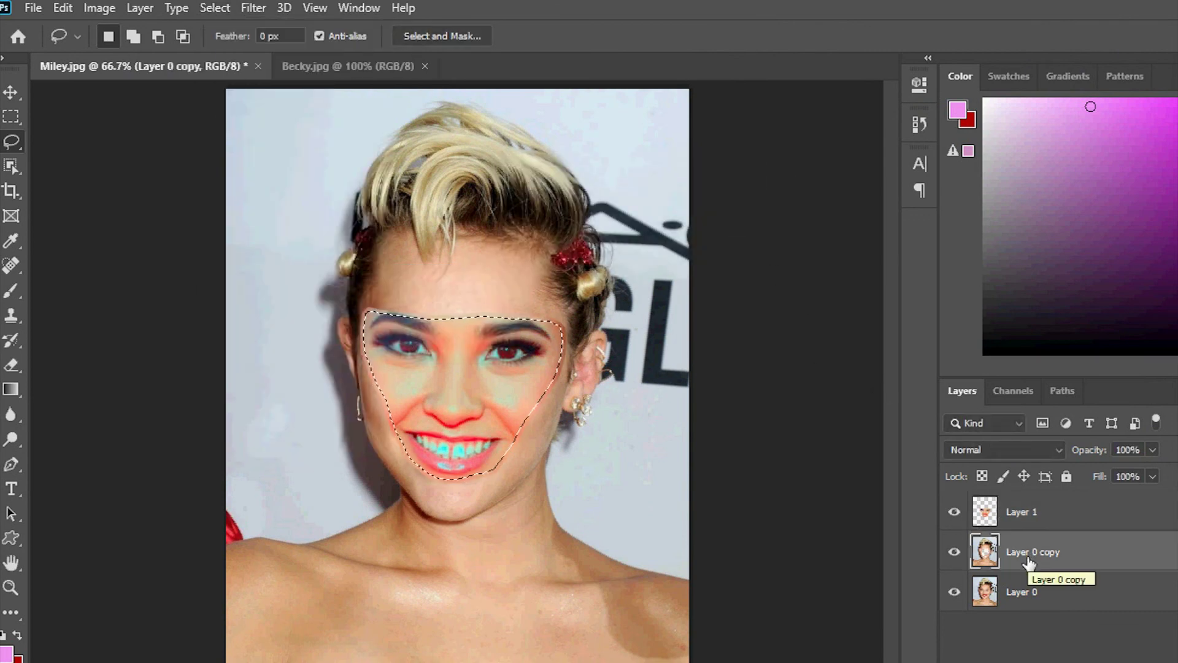
key("alt+bracketright")
Auto-Blend the face and duplicate layers, then start a new text layer
left_click(985, 550, "shift")
left_click(62, 8)
left_click(158, 440)
left_click(745, 117)
left_click(12, 489)
left_click(652, 447)
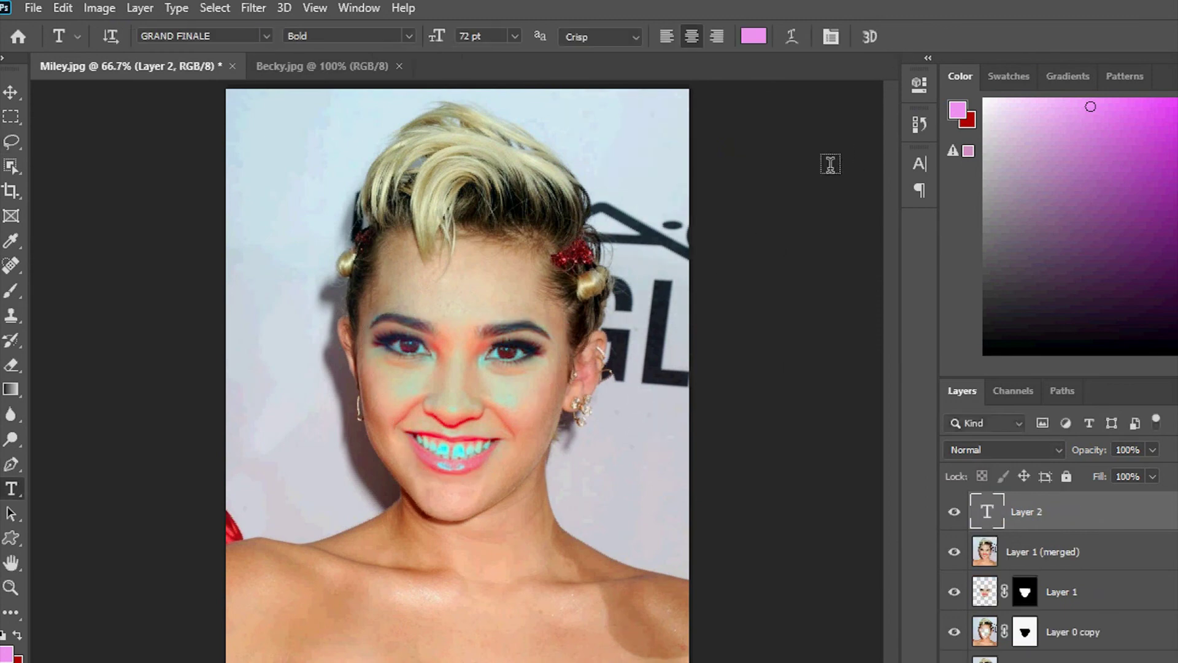
Type the title 'Becky G' below the face and enlarge it across the bottom
key("ctrl+plus")
left_click(271, 534)
type("Becky G")
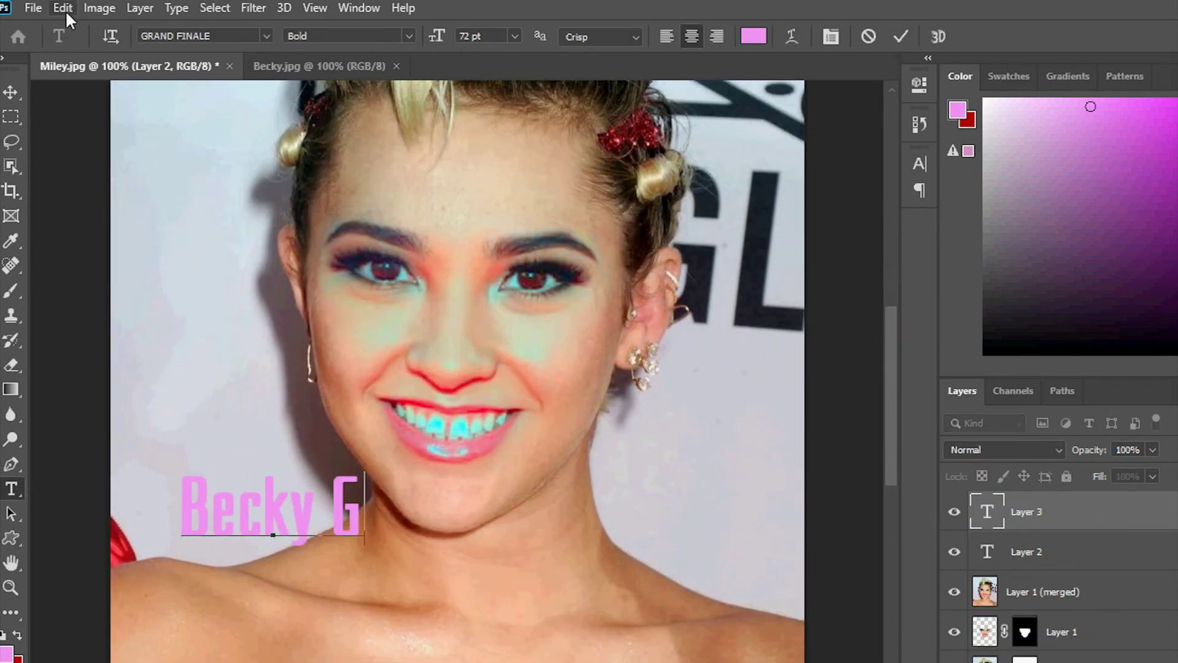
left_click(63, 7)
left_click(98, 388)
left_click_drag(363, 547, 770, 657)
key("ctrl+minus")
key("Return")
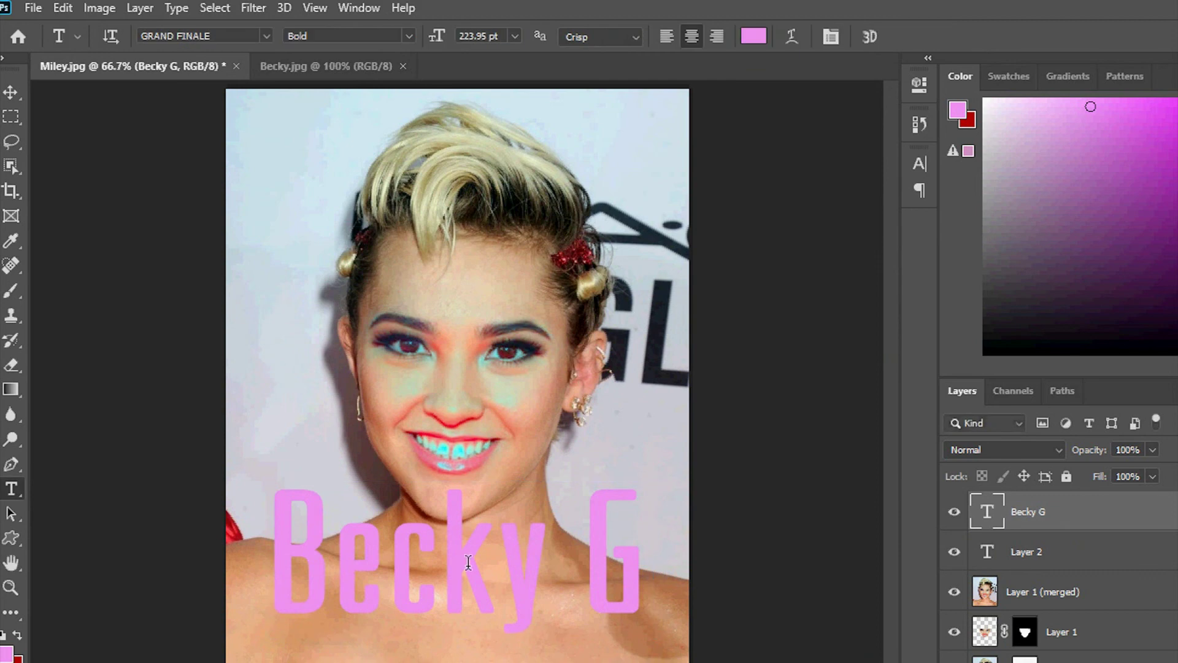
Give the title Stroke, Bevel & Emboss and Drop Shadow layer styles
left_click(1154, 658)
left_click(1157, 538)
left_click_drag(613, 79, 732, 68)
left_click(676, 163)
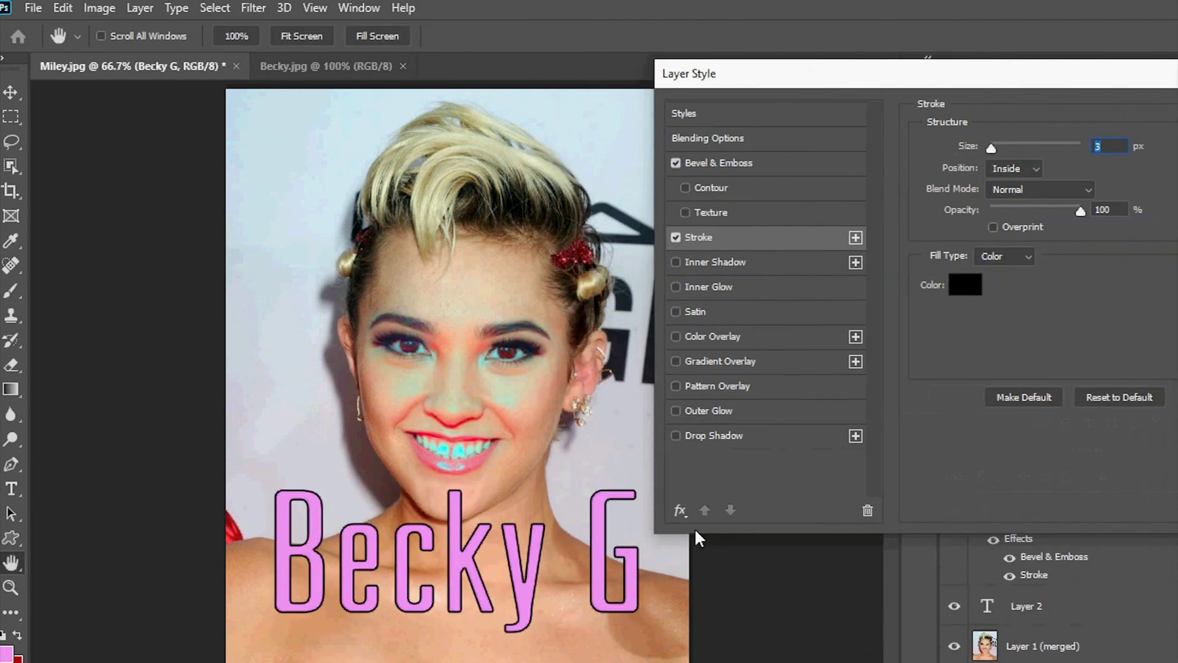
left_click(675, 435)
key("Return")
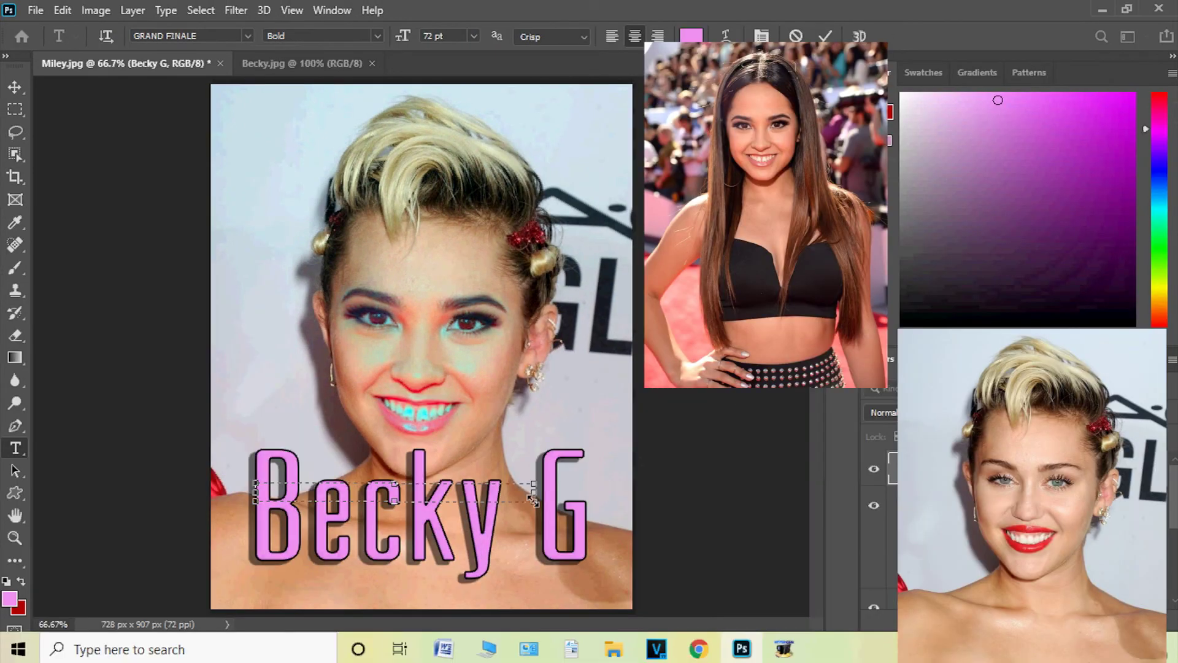
Commit the 'Becky G' title, then zoom in and back out to check the portrait
left_click(825, 35)
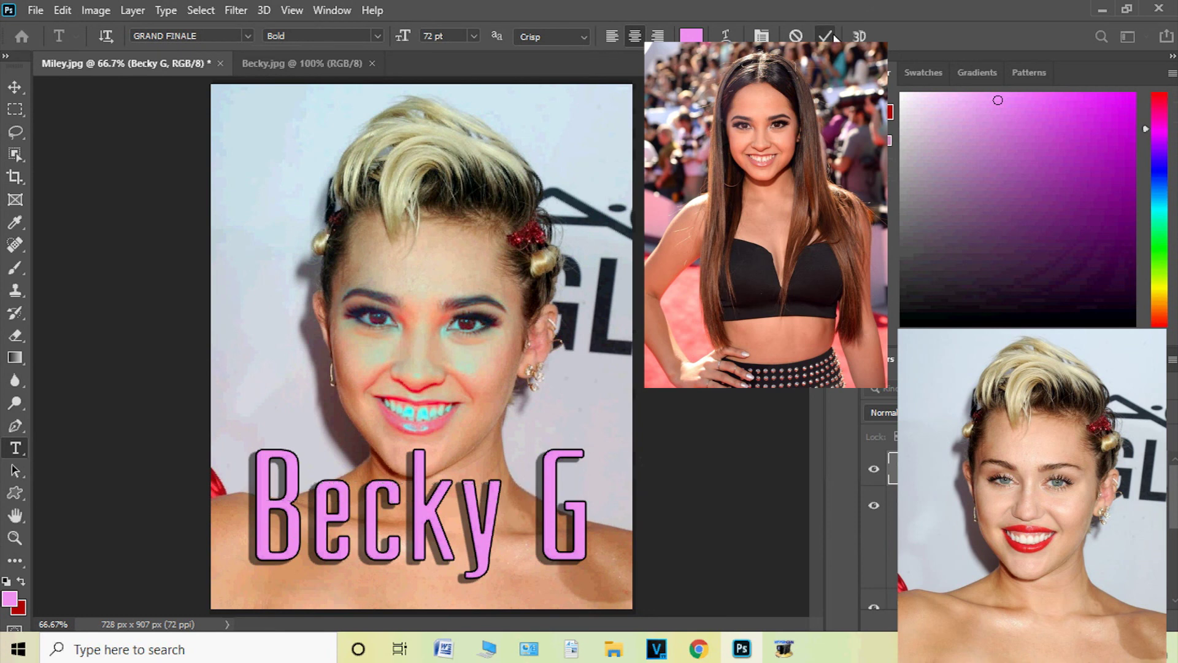
left_click(951, 505)
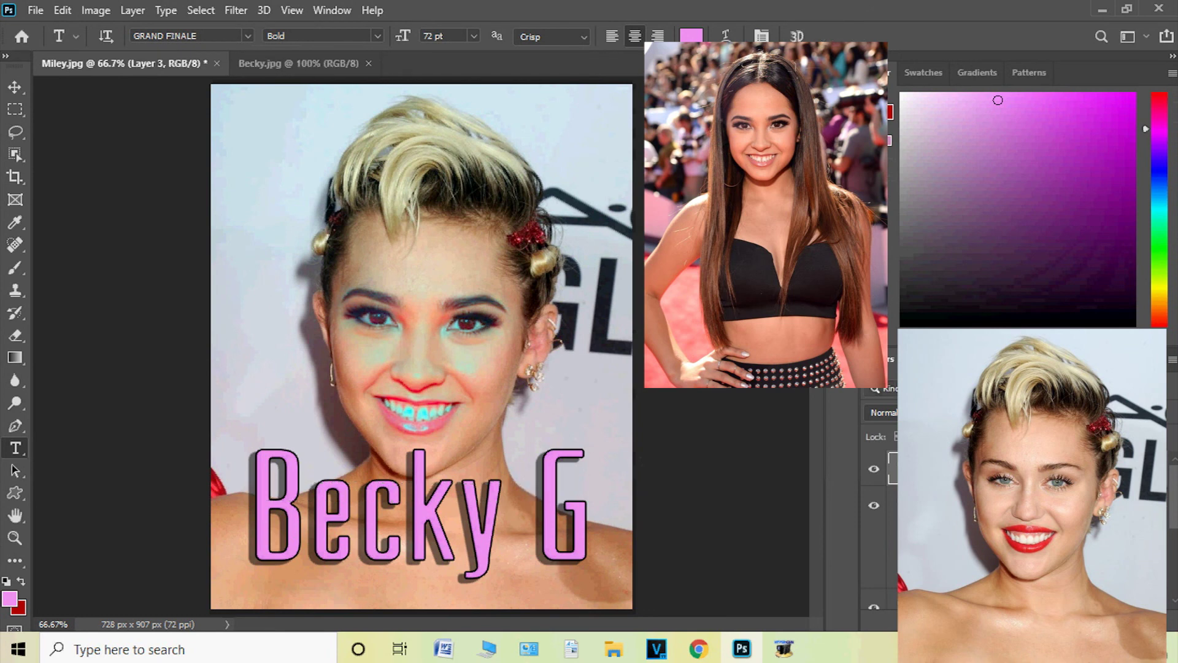
key("ctrl+plus")
key("ctrl+minus")
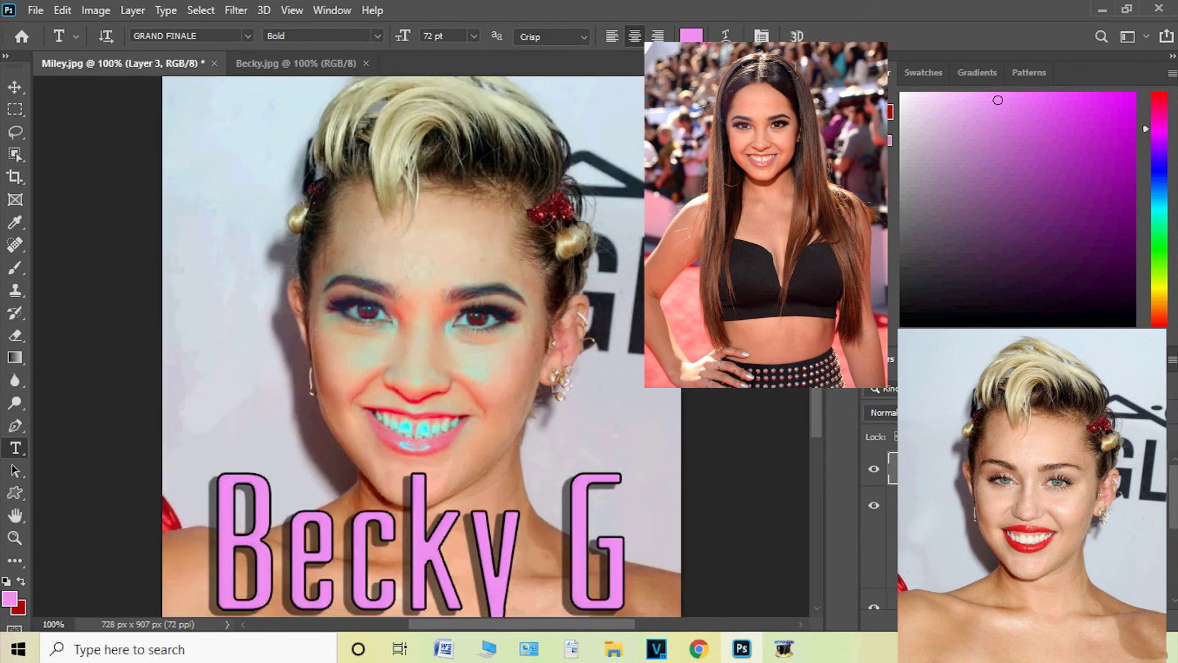